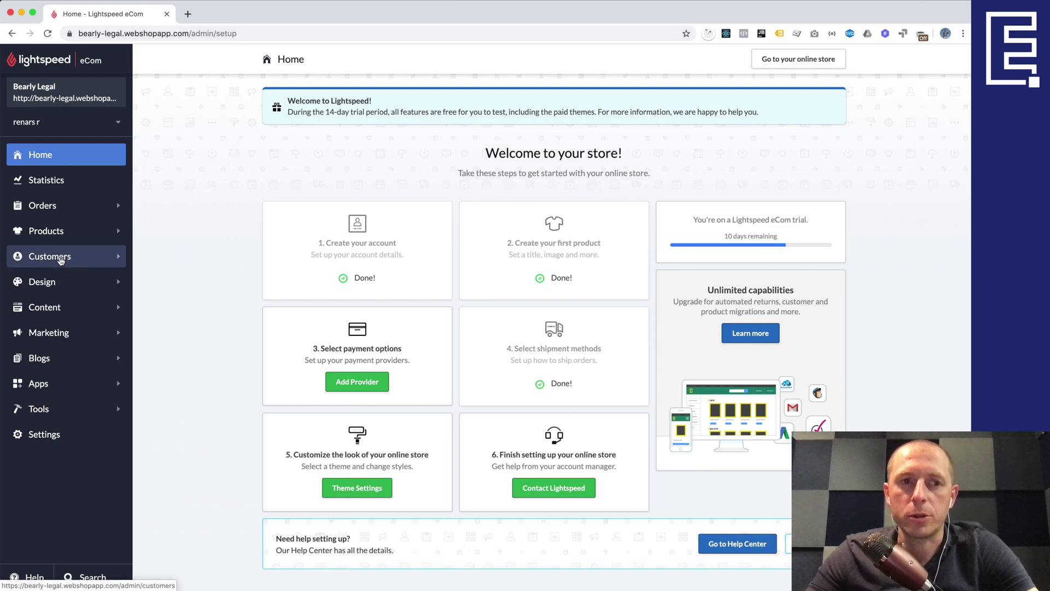
# - Export the Lightspeed eCom customer list and download the newest Customers export CSV
pyautogui.click(59, 259)
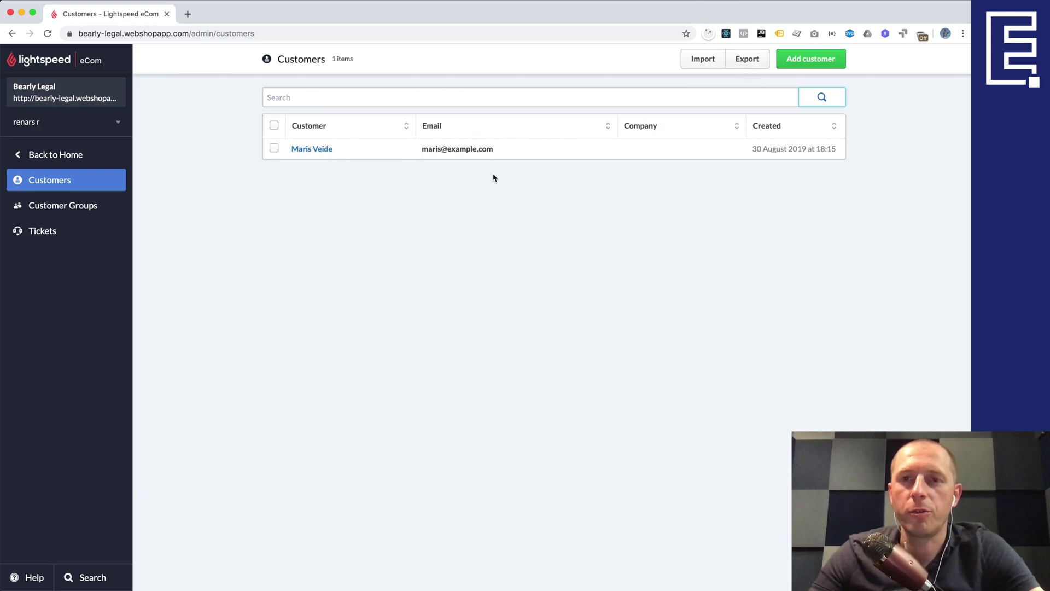
pyautogui.click(746, 63)
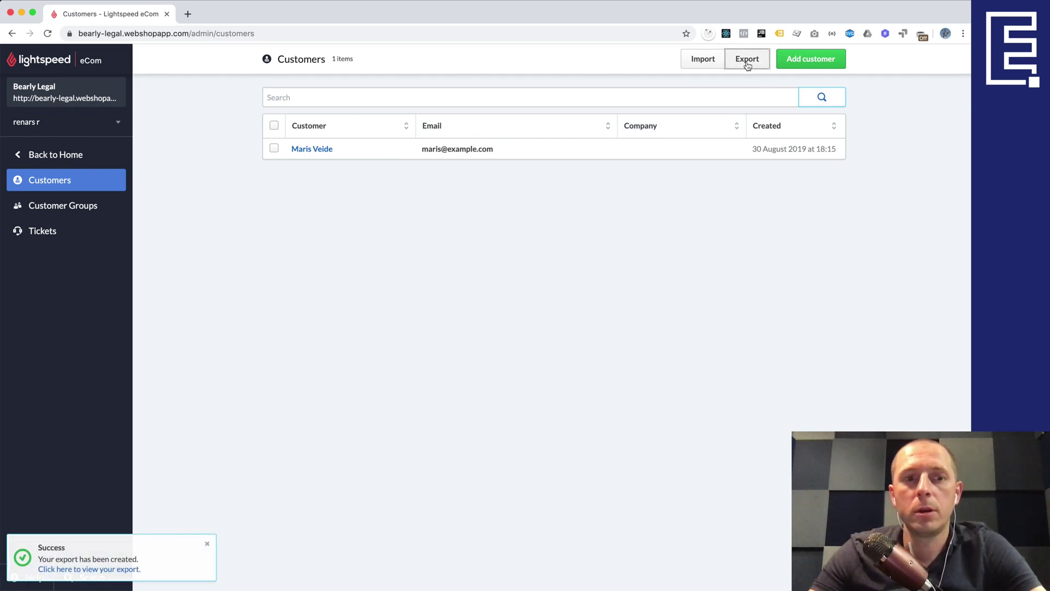
pyautogui.click(136, 570)
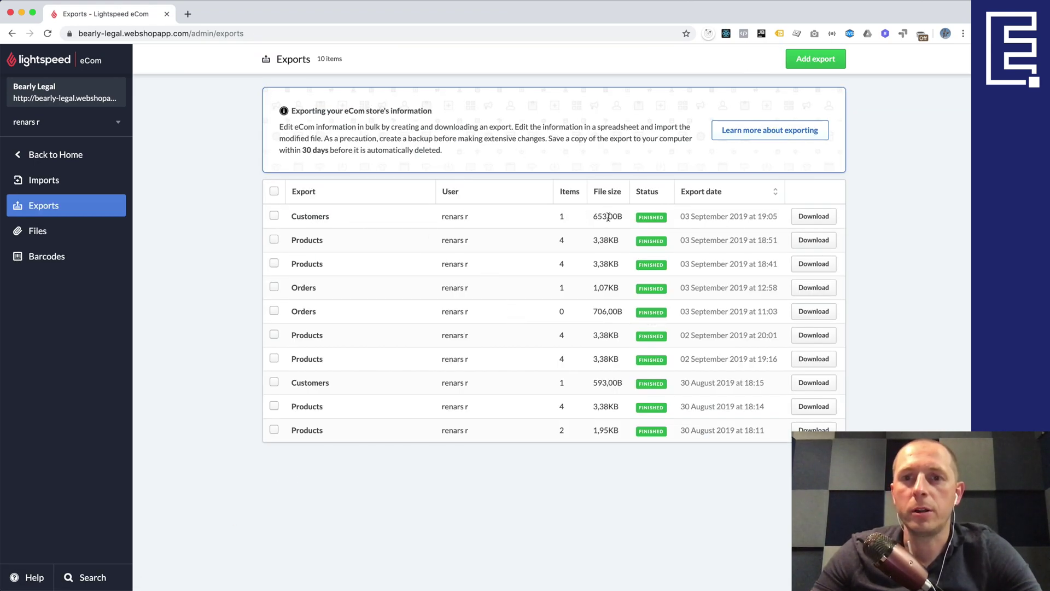
pyautogui.click(814, 218)
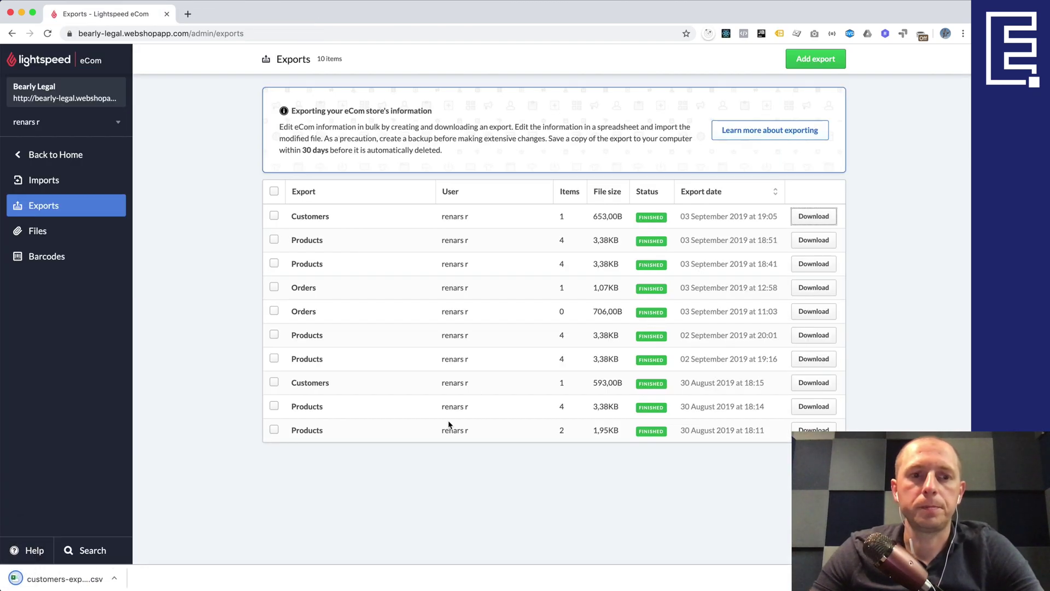
# - Delete the older Export_2019-09-03_1900.xlsx from the Downloads folder
pyautogui.press('super+Tab')
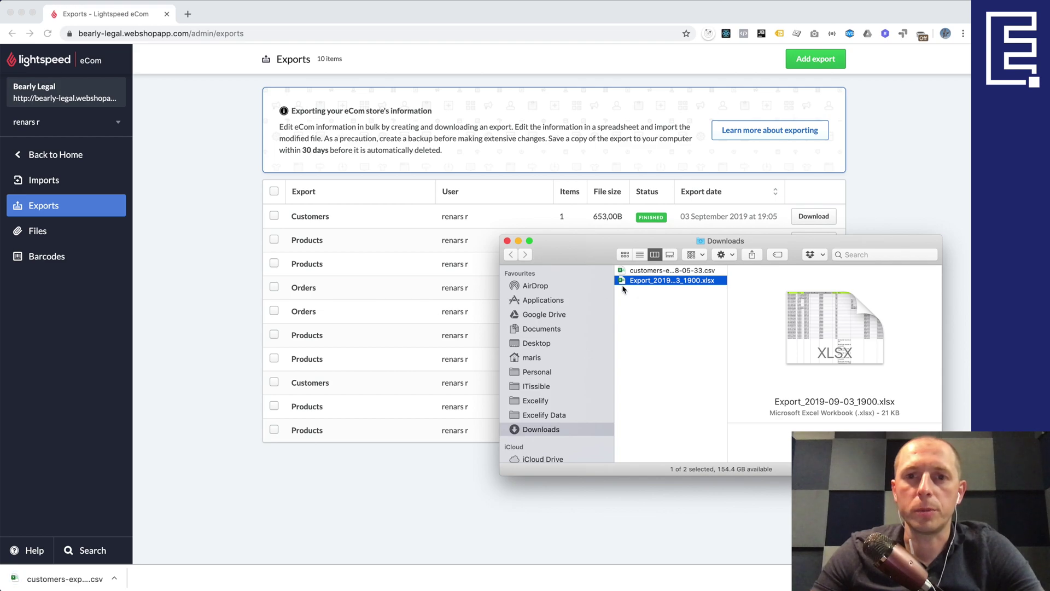
pyautogui.press('super+BackSpace')
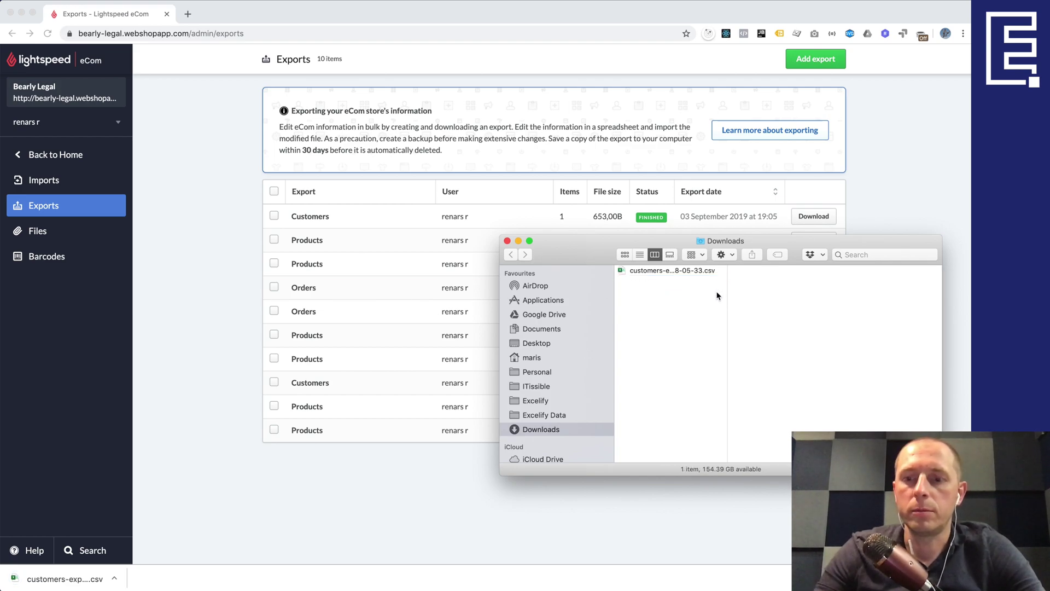
pyautogui.press('Up')
# - Rename the customers CSV by prefixing its name with 'lightspeed-'
pyautogui.doubleClick(726, 295)
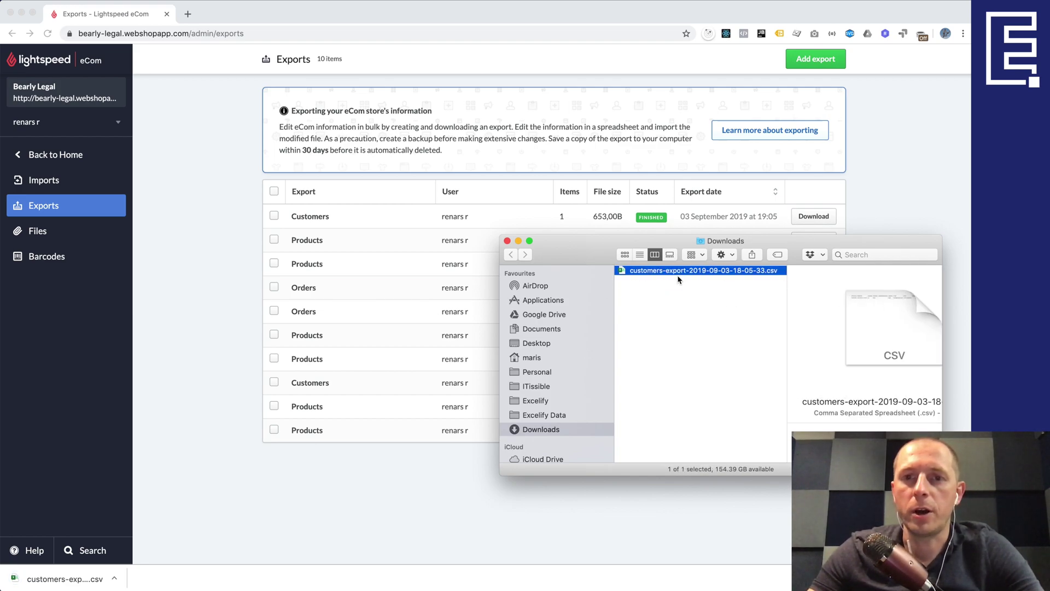
pyautogui.moveTo(599, 263); pyautogui.dragTo(520, 253)
pyautogui.press('Return')
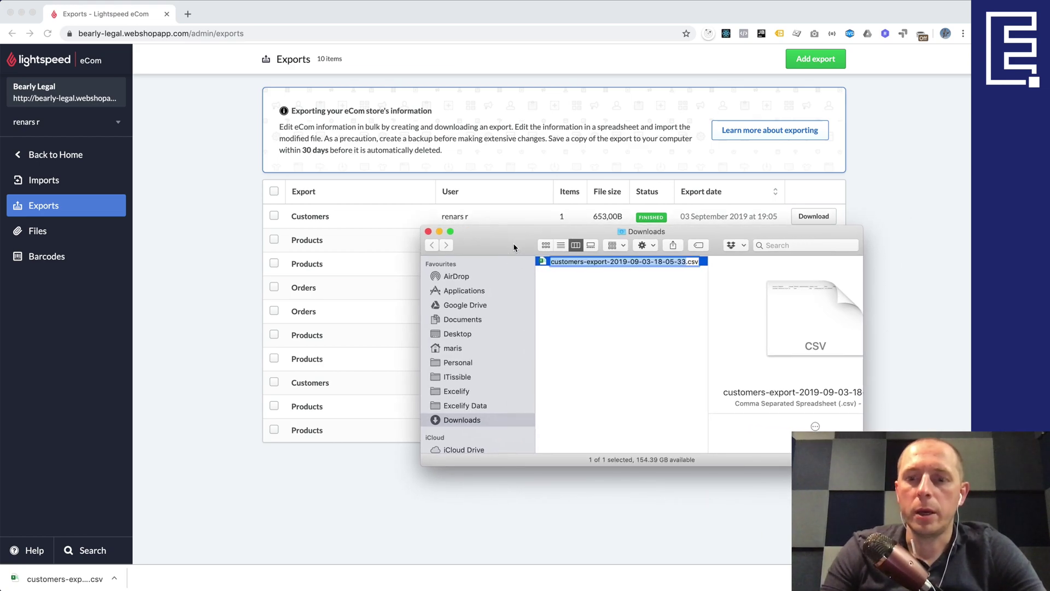
pyautogui.press('Left')
pyautogui.write('lightspeed')
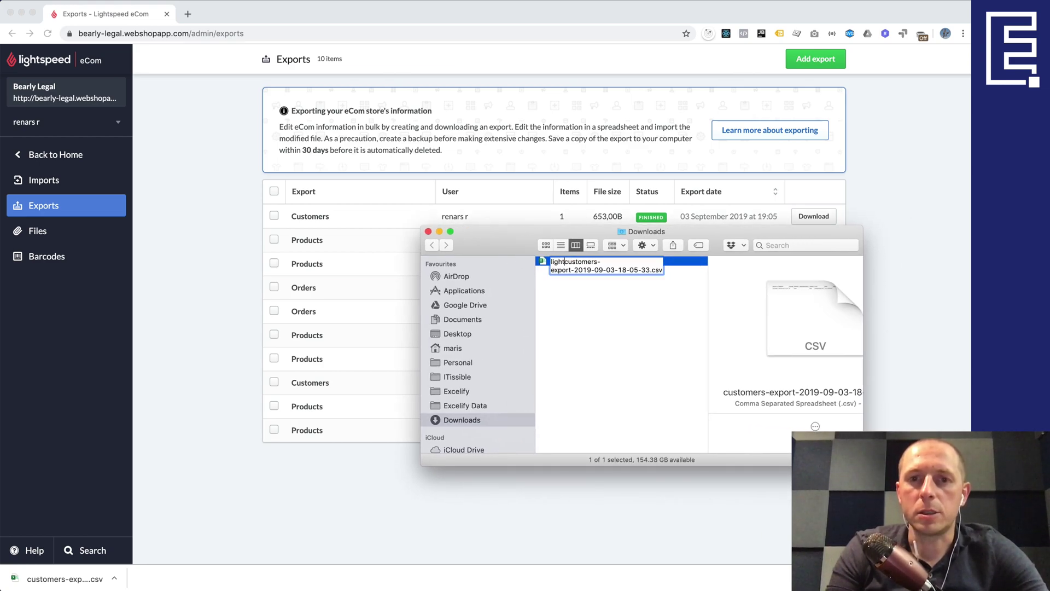
pyautogui.write('-')
pyautogui.press('Return')
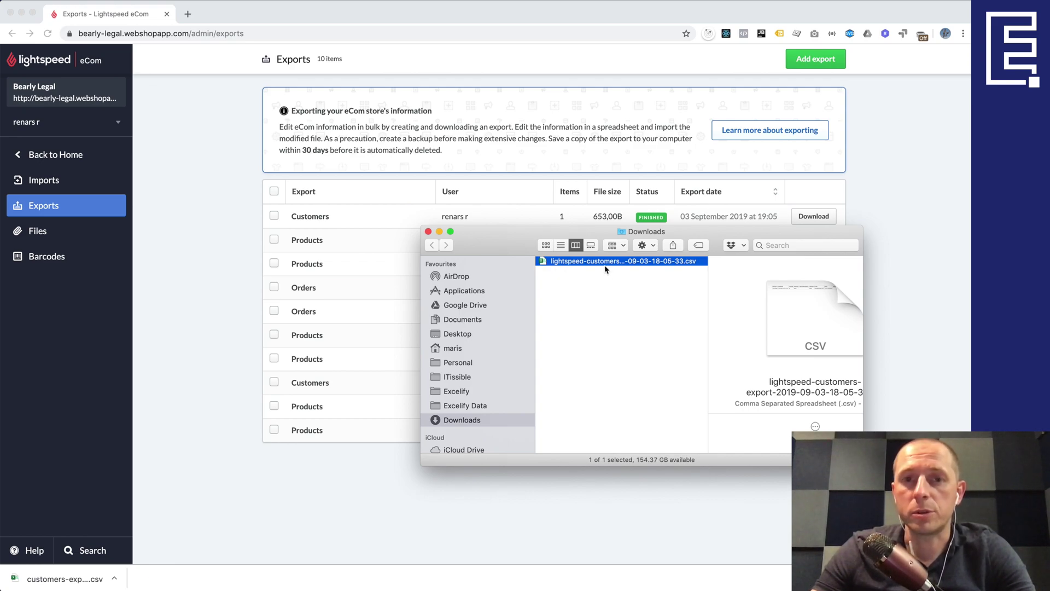
# - Upload the lightspeed customers CSV from Downloads into Excelify's Import drop zone
pyautogui.click(558, 160)
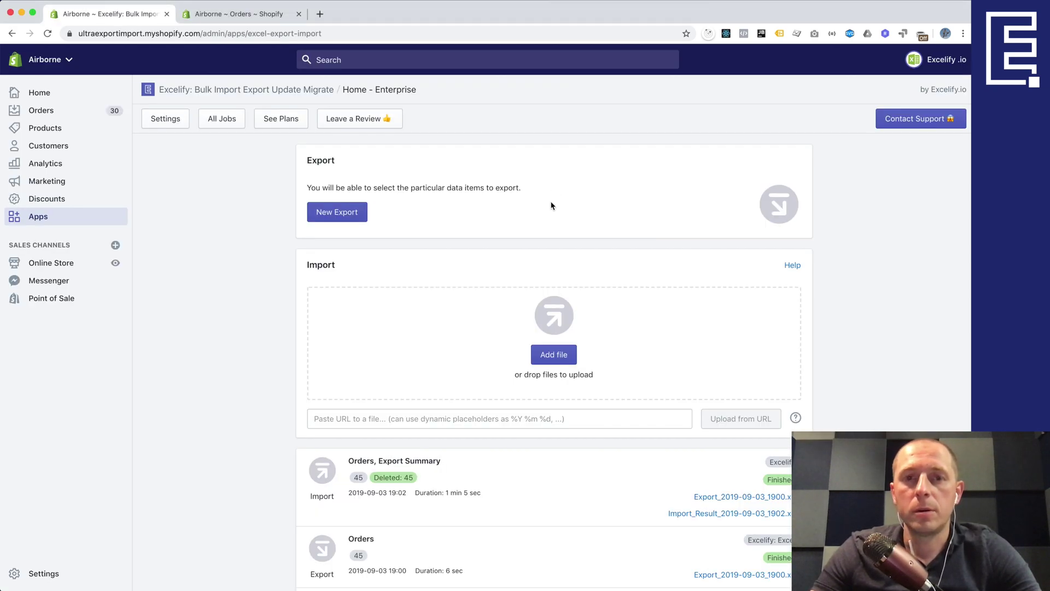
pyautogui.press('super+Tab')
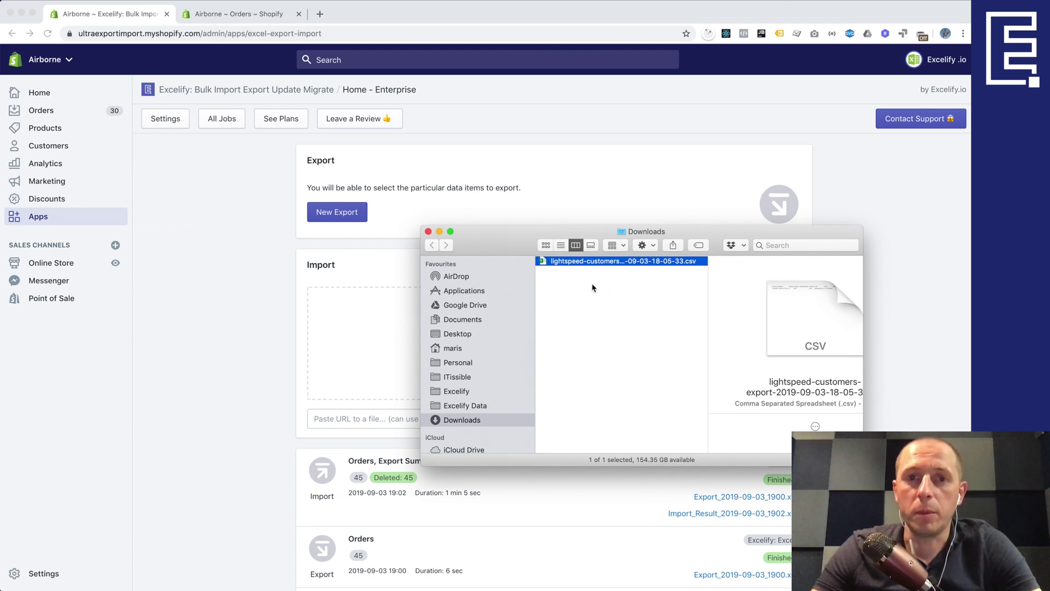
pyautogui.moveTo(558, 264); pyautogui.dragTo(331, 252)
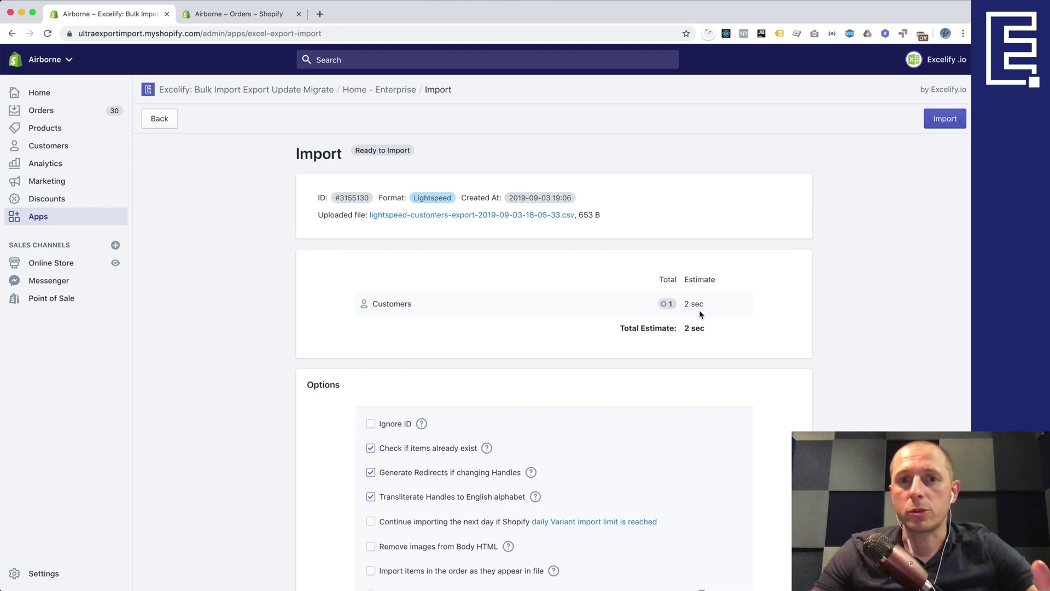
# - Run the upload as a Dry Run import, then download and open its results in Excel
pyautogui.scroll(-3, 492, 317)
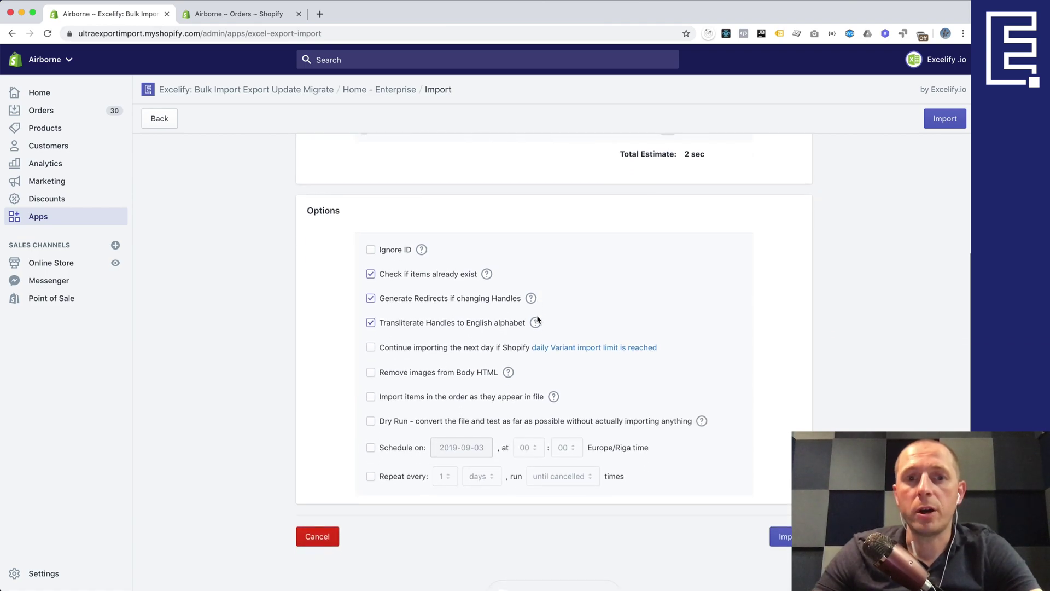
pyautogui.click(407, 418)
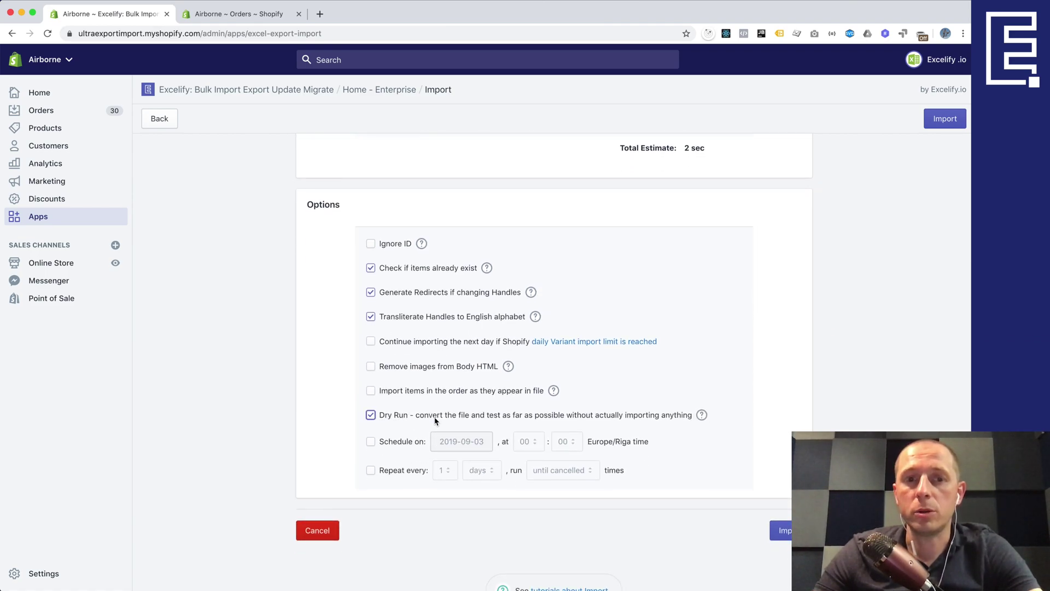
pyautogui.click(788, 535)
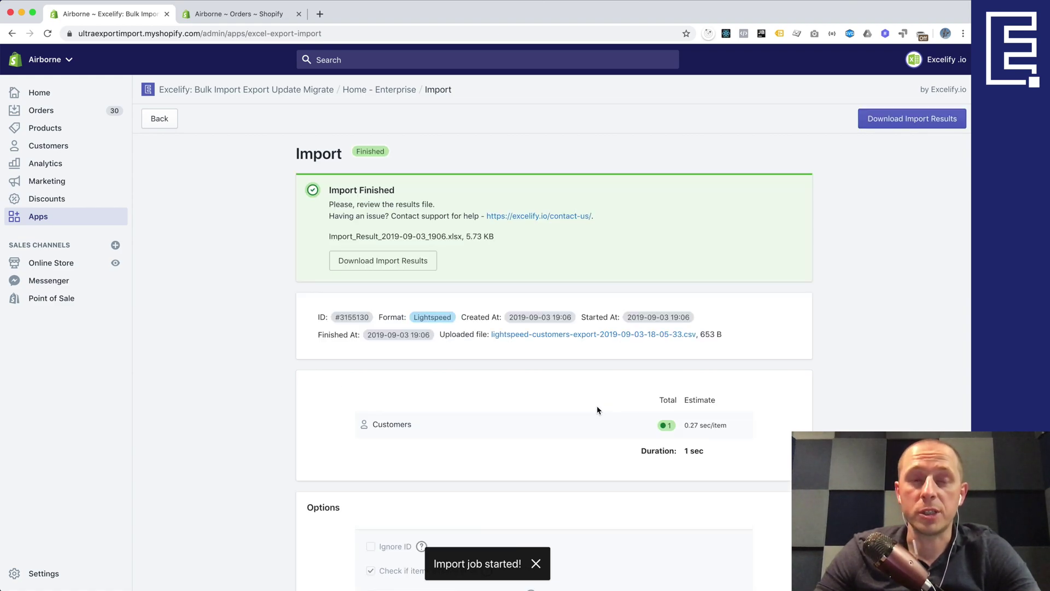
pyautogui.click(390, 267)
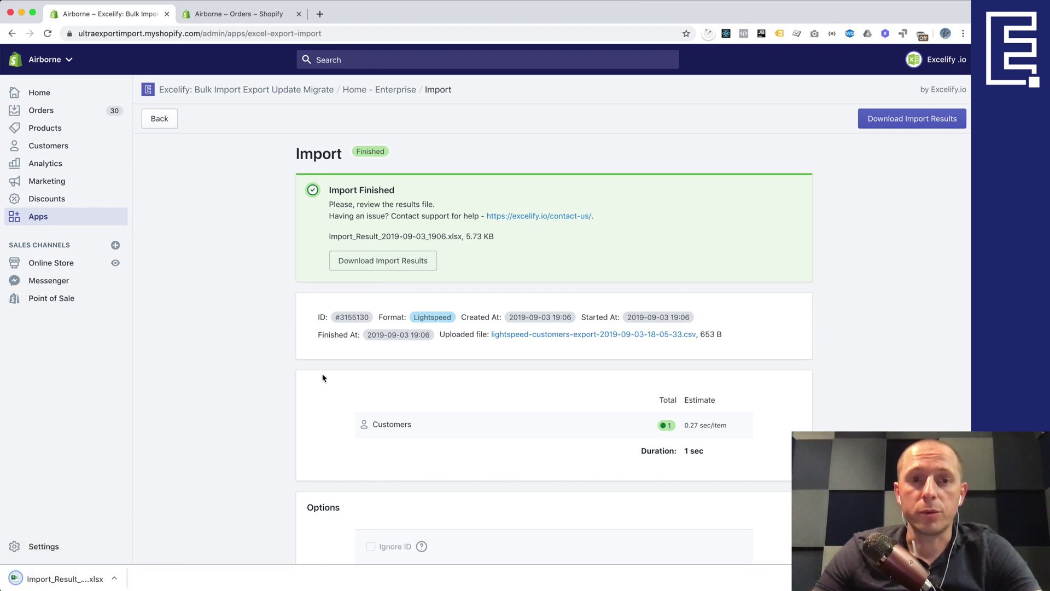
pyautogui.click(82, 577)
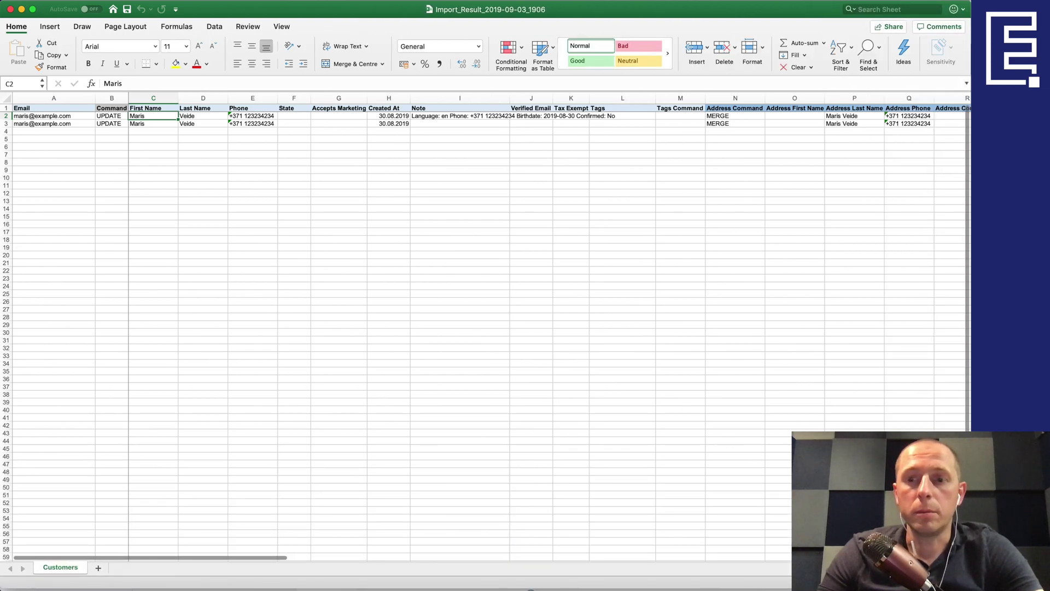
# - Check the customer email values in column A of the results sheet
pyautogui.scroll(2, 454, 307)
pyautogui.scroll(2, 454, 306)
pyautogui.scroll(2, 454, 307)
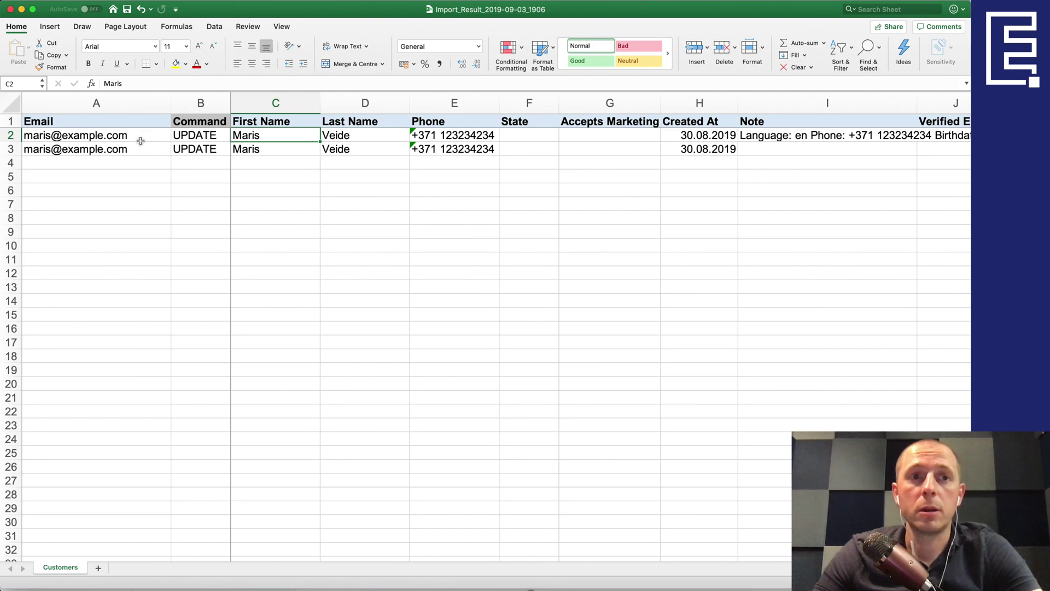
pyautogui.moveTo(127, 123); pyautogui.dragTo(127, 150)
pyautogui.click(125, 149)
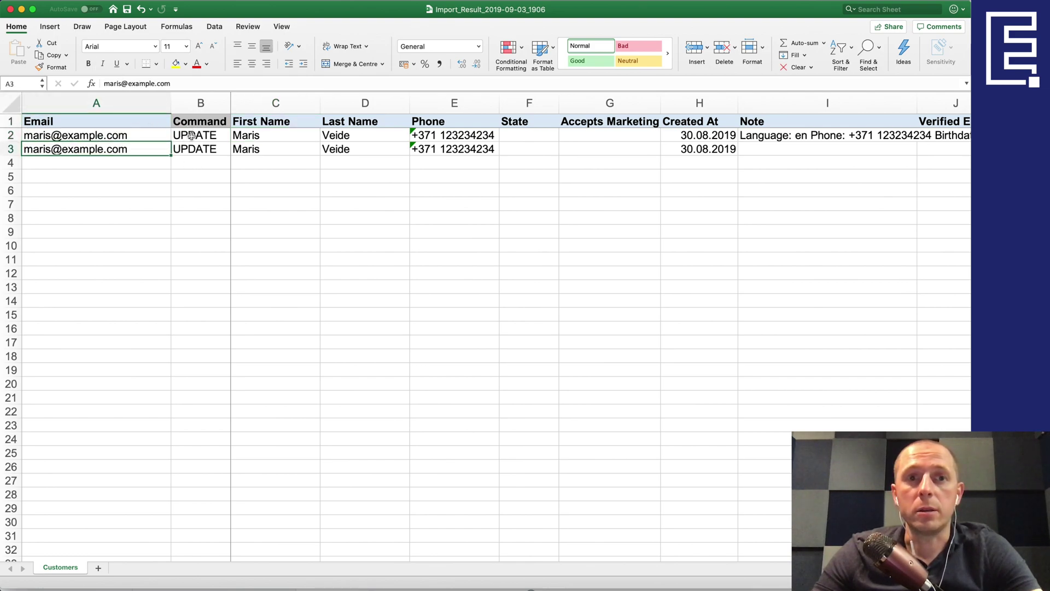
pyautogui.hscroll(3, 449, 160)
pyautogui.hscroll(3, 457, 162)
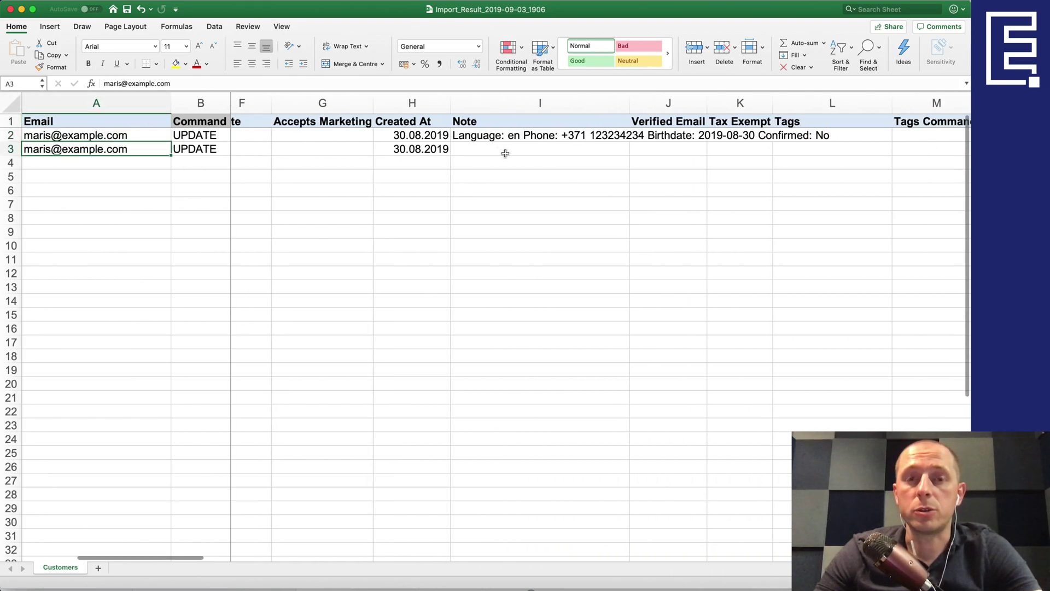
# - AutoFit the selected columns, then check the note in I2 and phone in E3
pyautogui.moveTo(410, 103); pyautogui.dragTo(374, 101)
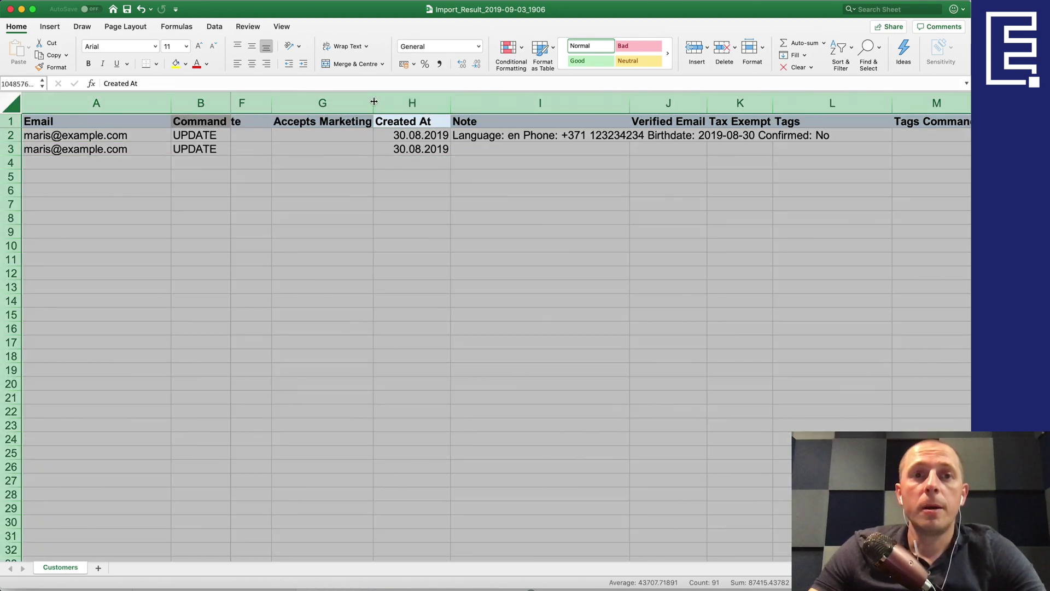
pyautogui.doubleClick(374, 102)
pyautogui.click(442, 144)
pyautogui.hscroll(-3, 442, 144)
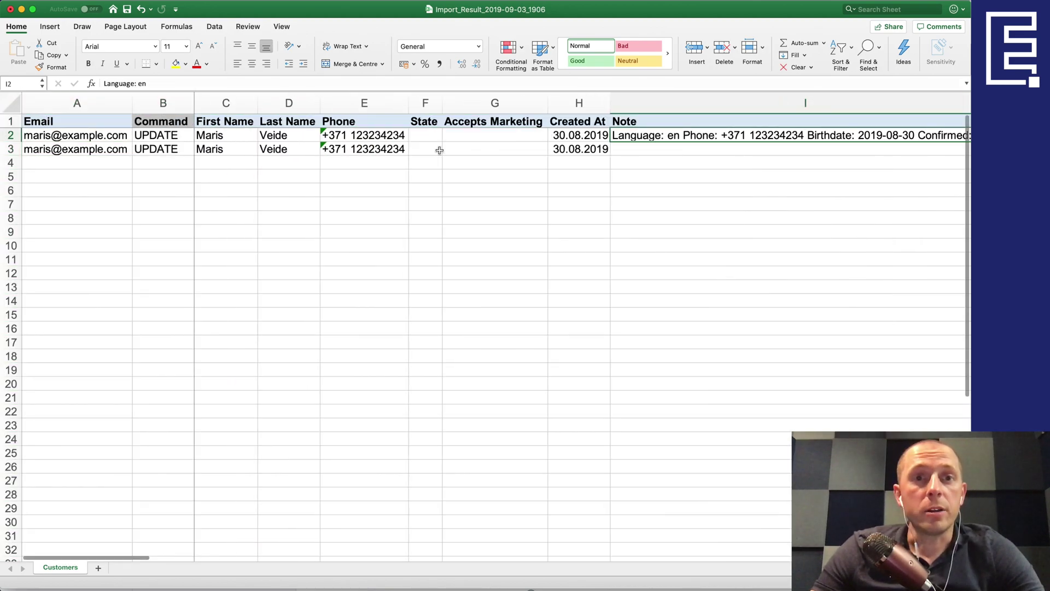
pyautogui.click(364, 149)
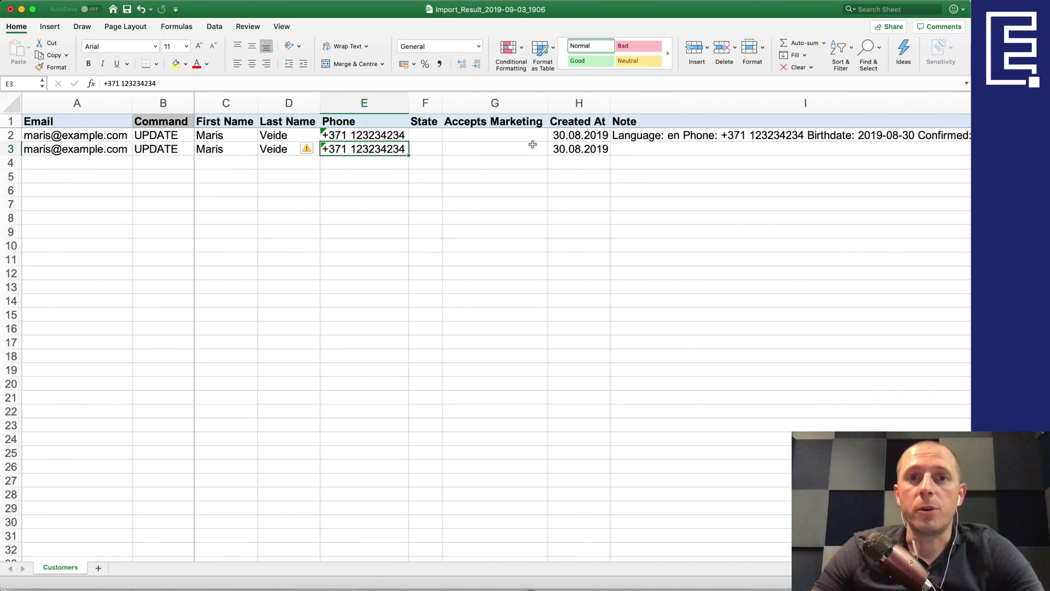
# - Scroll through the remaining columns reviewing the address and account-email fields
pyautogui.hscroll(10, 533, 144)
pyautogui.hscroll(3, 635, 155)
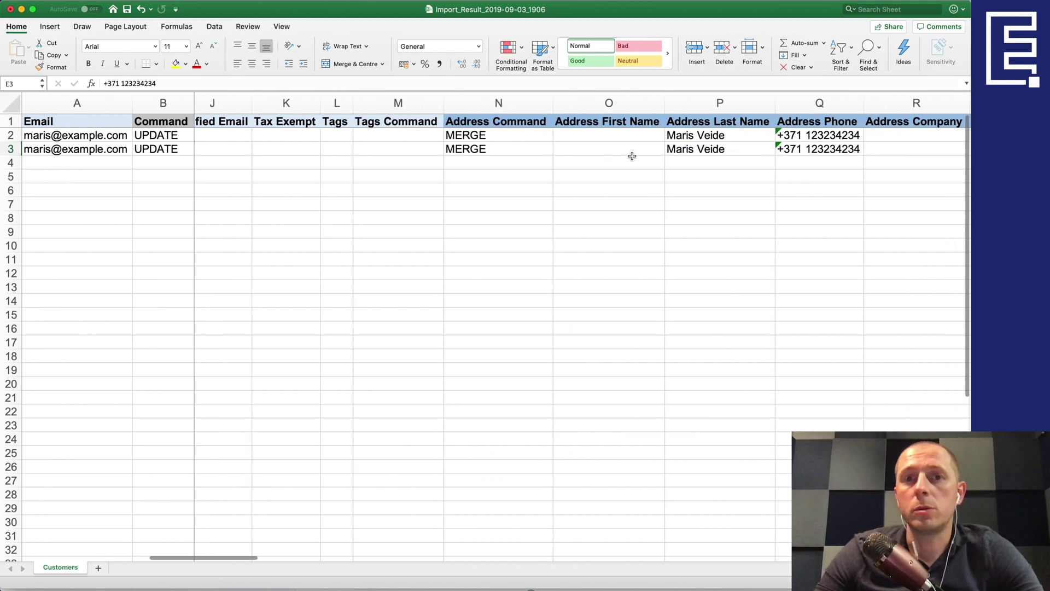
pyautogui.hscroll(3, 634, 155)
pyautogui.hscroll(2, 492, 142)
pyautogui.hscroll(3, 584, 142)
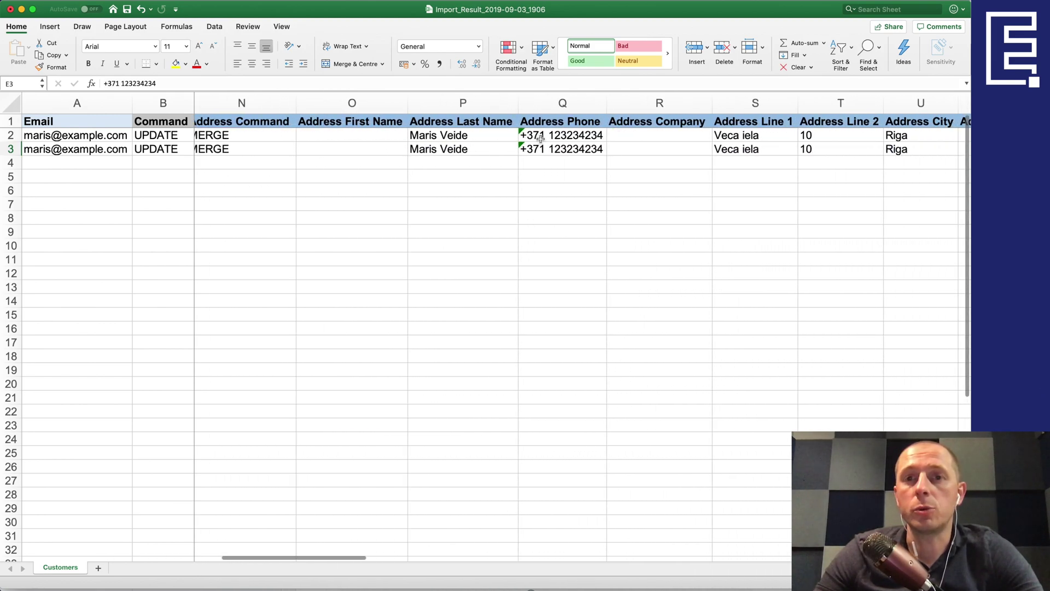
pyautogui.hscroll(-3, 414, 141)
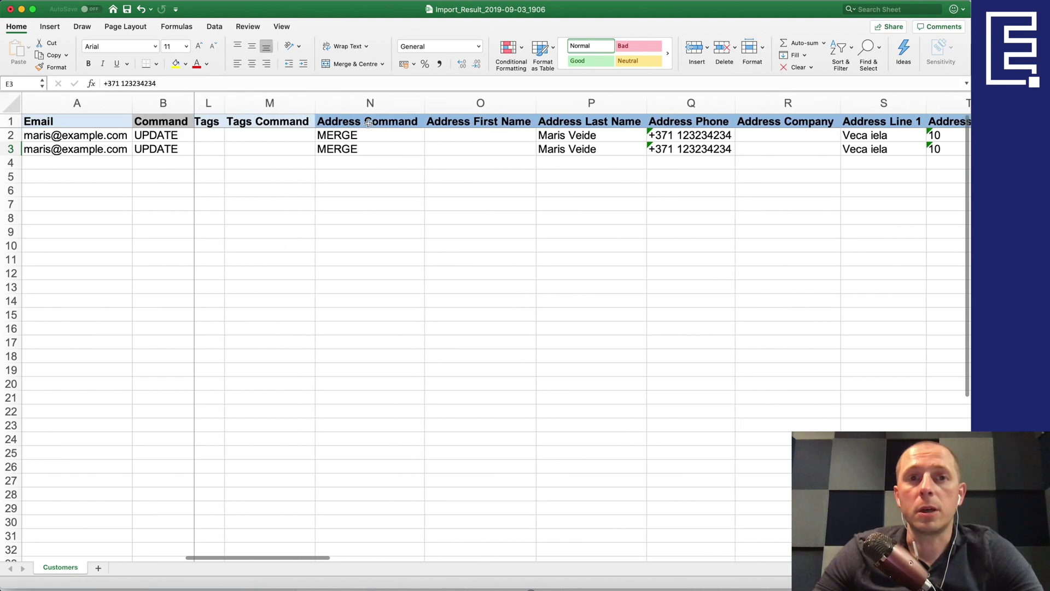
pyautogui.hscroll(2, 599, 131)
pyautogui.hscroll(2, 597, 133)
pyautogui.hscroll(2, 596, 132)
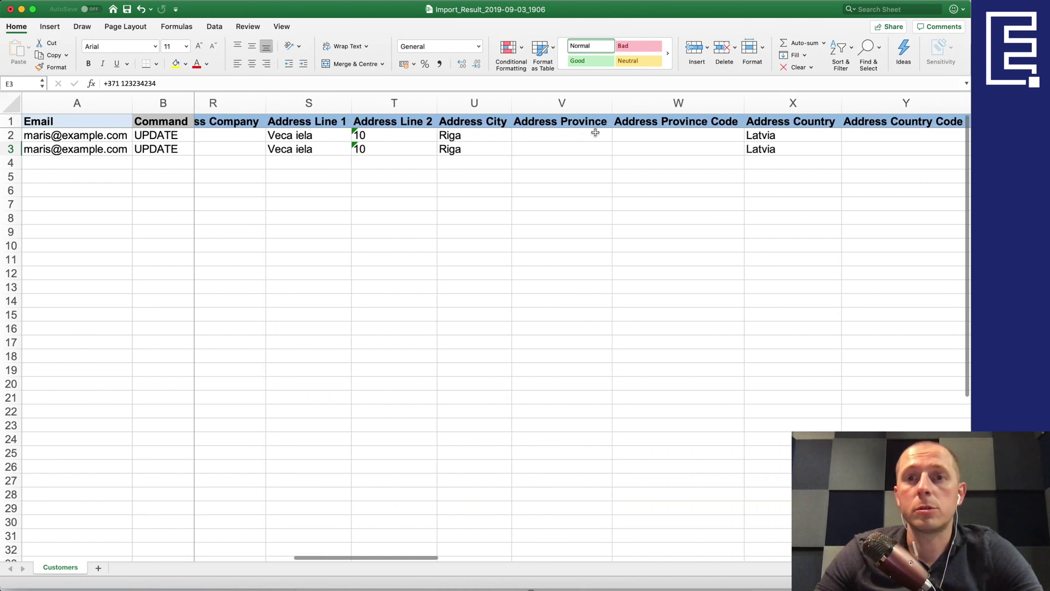
pyautogui.hscroll(3, 593, 132)
pyautogui.hscroll(3, 593, 132)
pyautogui.hscroll(2, 657, 140)
pyautogui.hscroll(3, 656, 141)
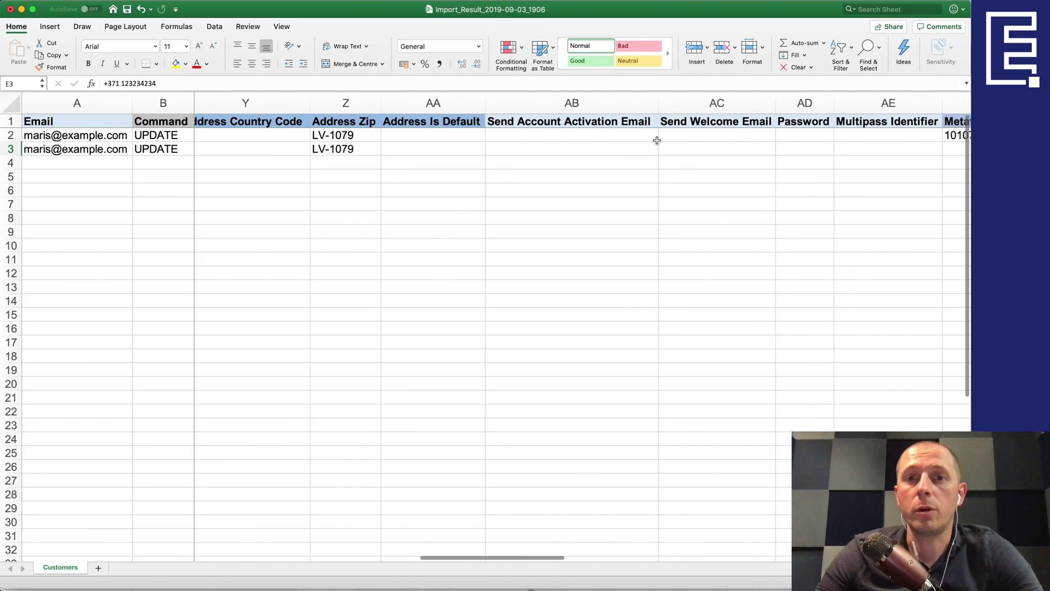
pyautogui.click(622, 137)
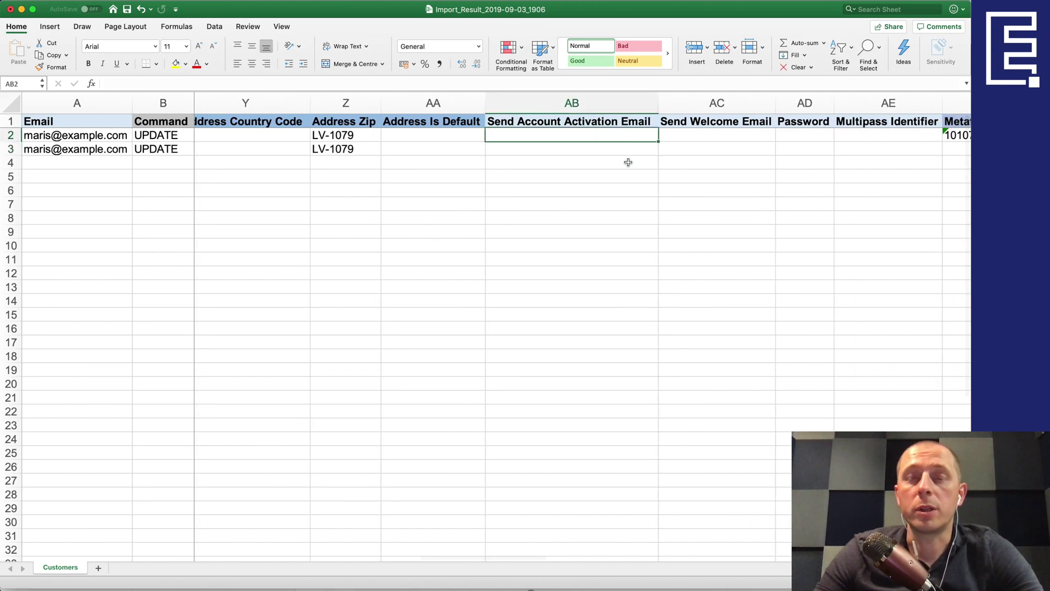
pyautogui.click(588, 126)
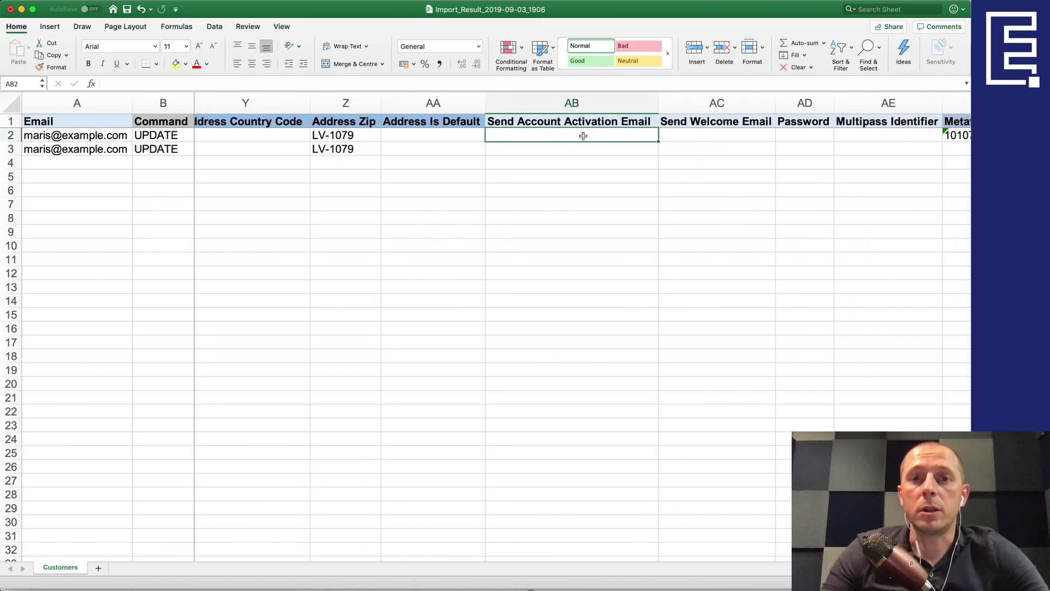
pyautogui.write('true')
pyautogui.press('Return')
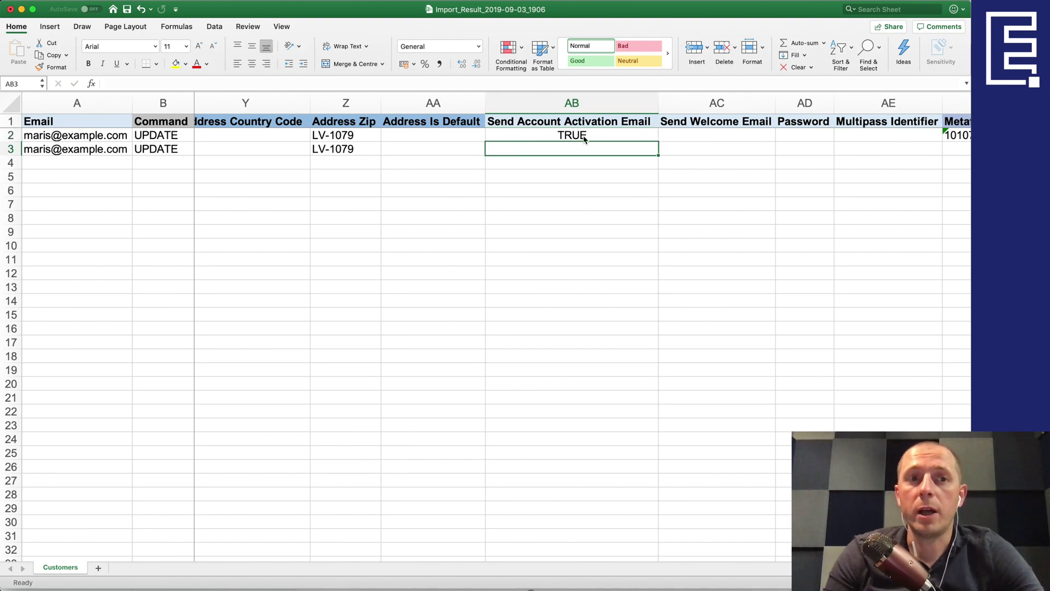
pyautogui.hotkey('ctrl', 'd')
pyautogui.press('Up')
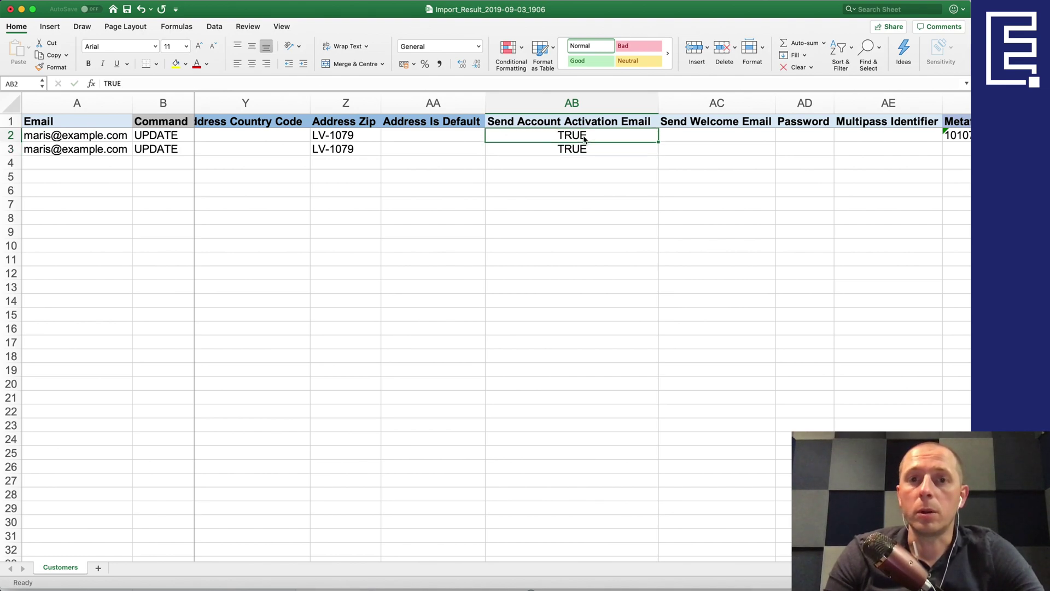
pyautogui.press('Up')
pyautogui.press('Down')
pyautogui.press('Down')
pyautogui.press('Down')
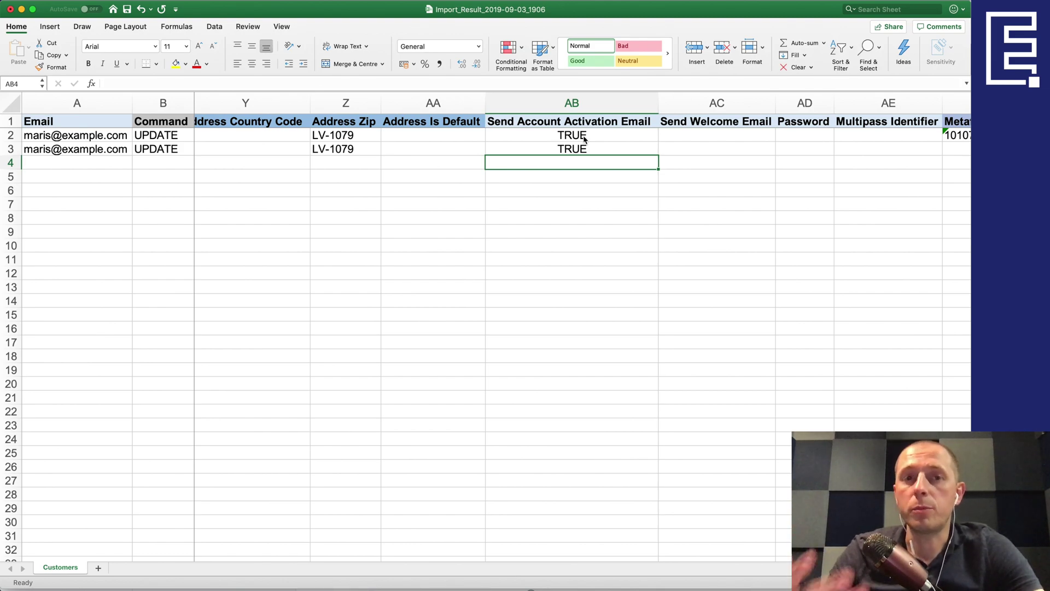
pyautogui.click(588, 149)
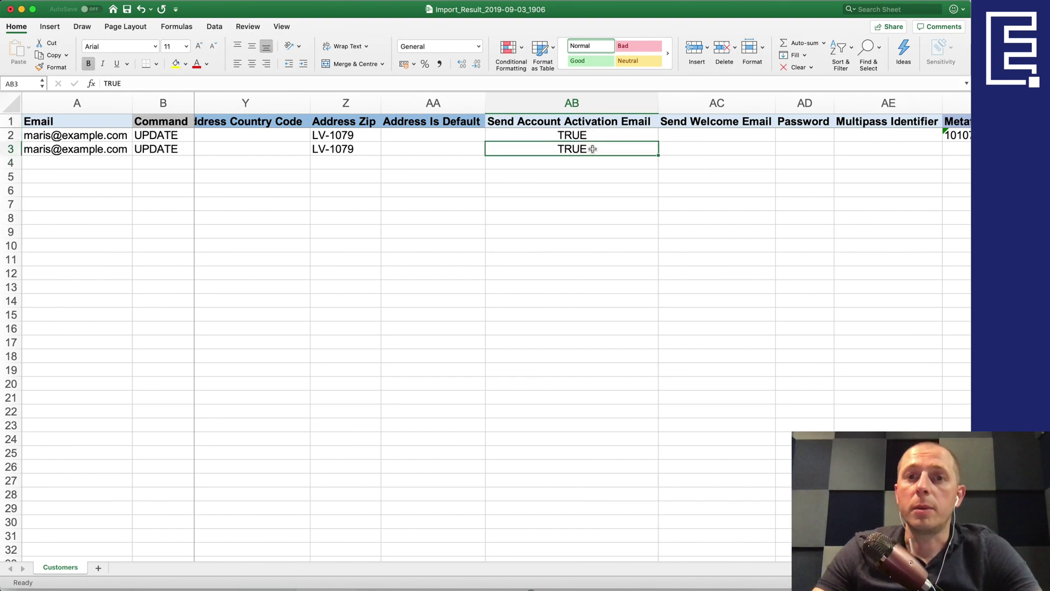
pyautogui.hscroll(-1, 621, 173)
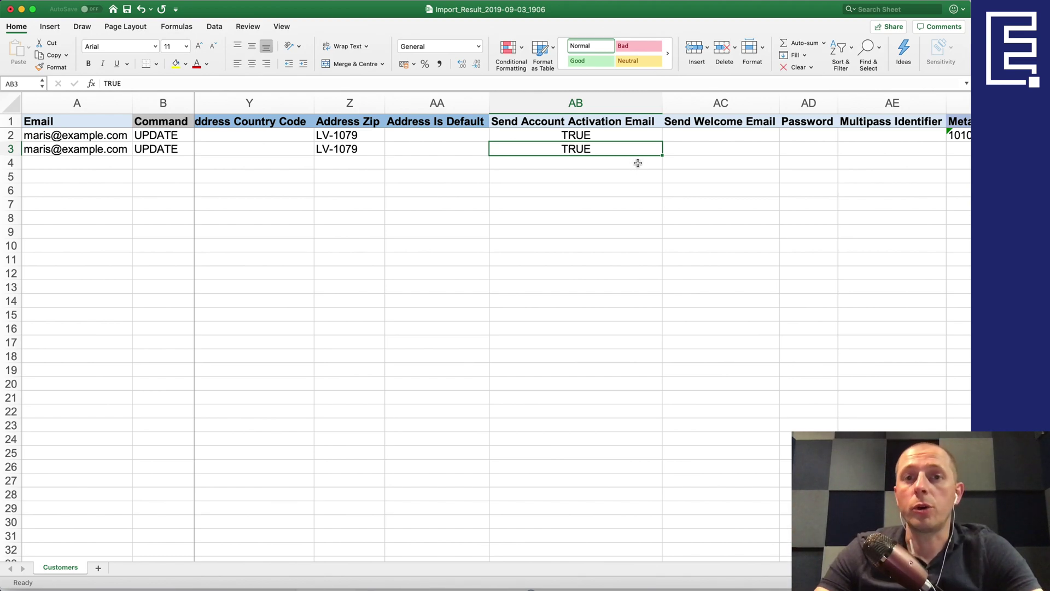
pyautogui.moveTo(602, 135); pyautogui.dragTo(596, 148)
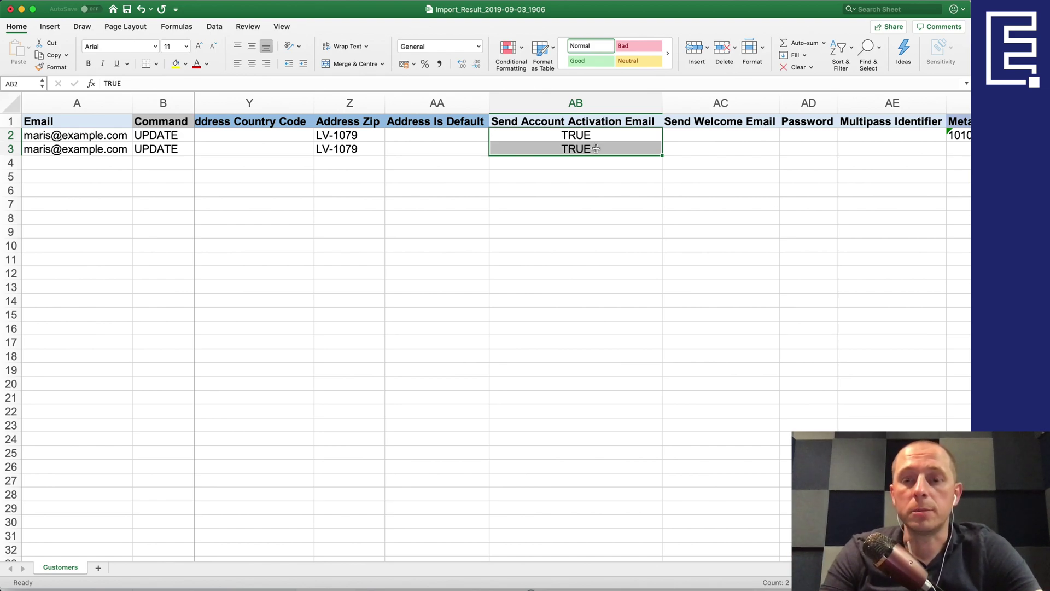
pyautogui.press('Delete')
pyautogui.press('Up')
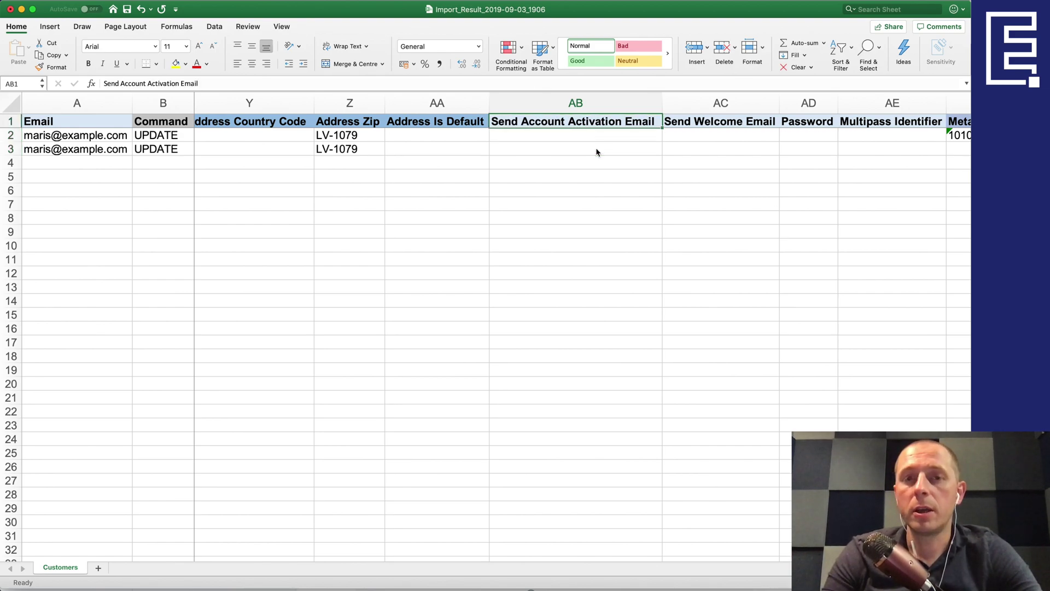
pyautogui.press('Down')
pyautogui.press('Down')
pyautogui.press('Up')
pyautogui.press('Up')
pyautogui.press('Down')
pyautogui.press('Down')
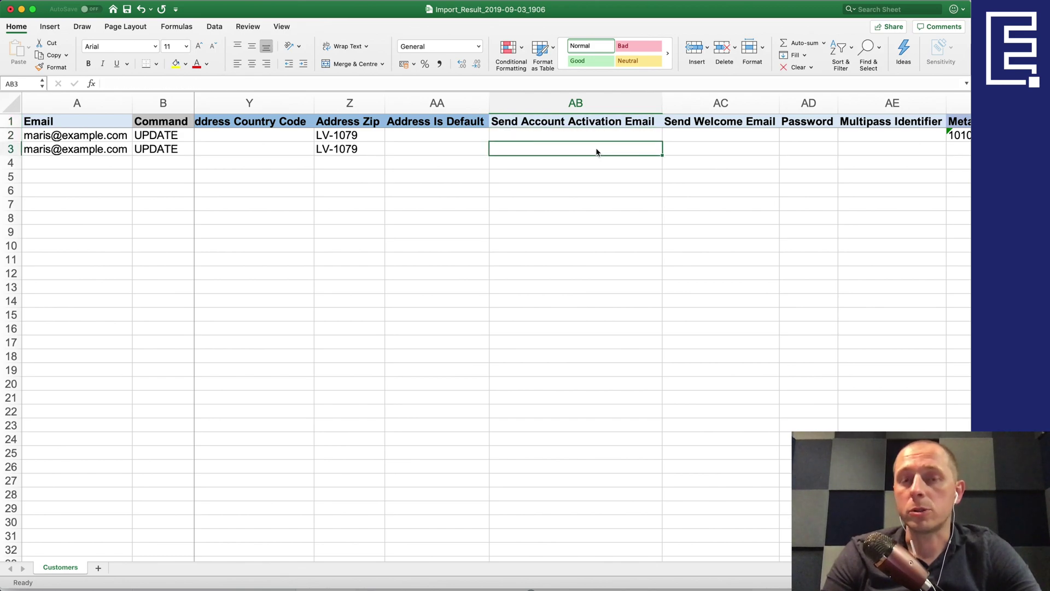
pyautogui.press('Up')
pyautogui.press('Up')
pyautogui.press('Down')
pyautogui.press('Down')
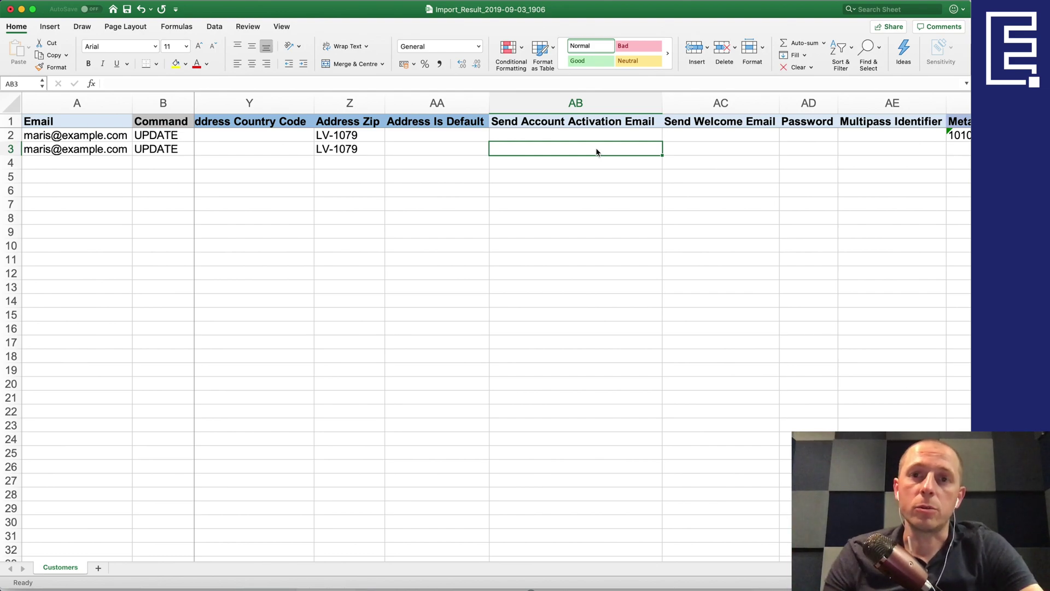
pyautogui.hscroll(3, 659, 179)
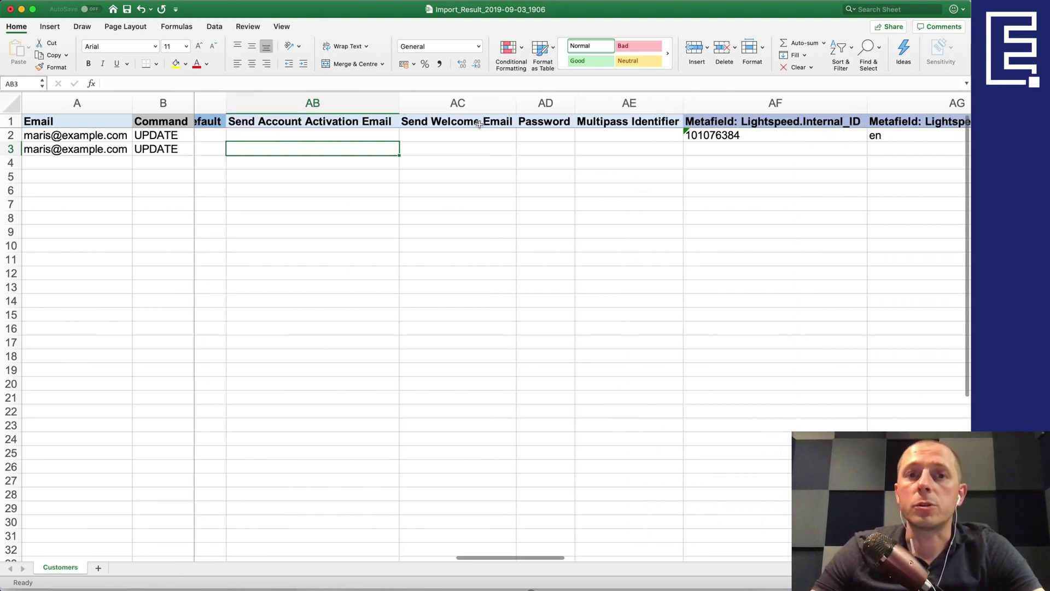
pyautogui.moveTo(465, 122); pyautogui.dragTo(468, 140)
pyautogui.click(481, 140)
pyautogui.write('true')
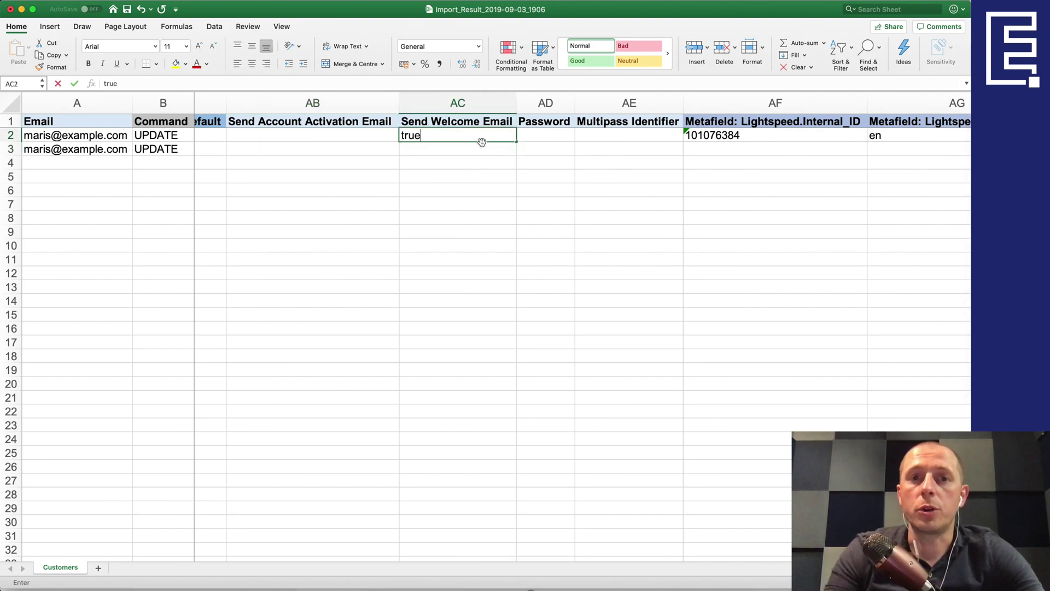
pyautogui.press('Return')
pyautogui.press('Up')
pyautogui.press('Delete')
pyautogui.press('Right')
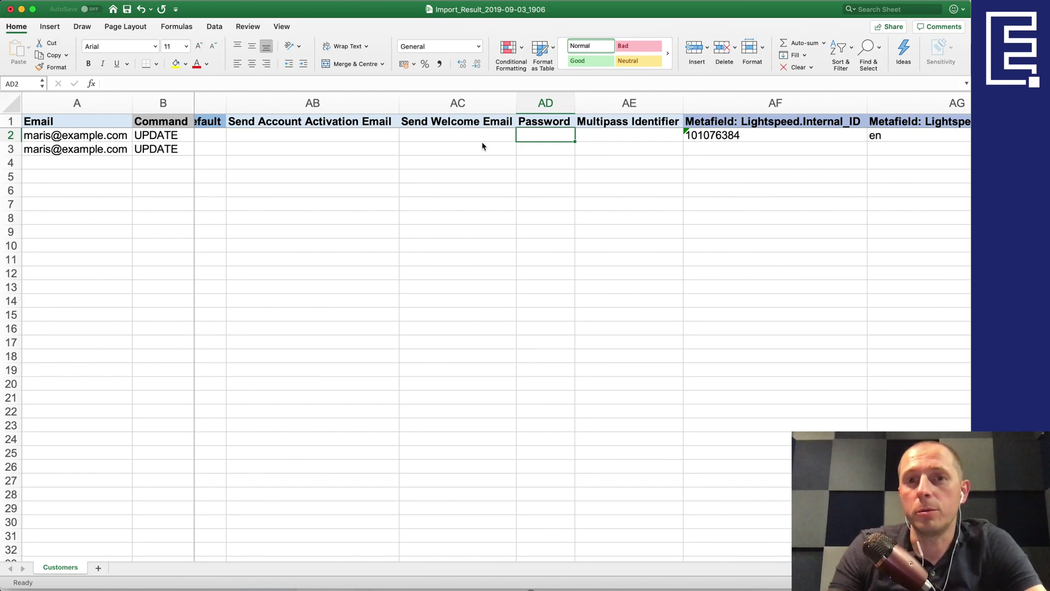
pyautogui.write('qwejqewd')
pyautogui.press('Return')
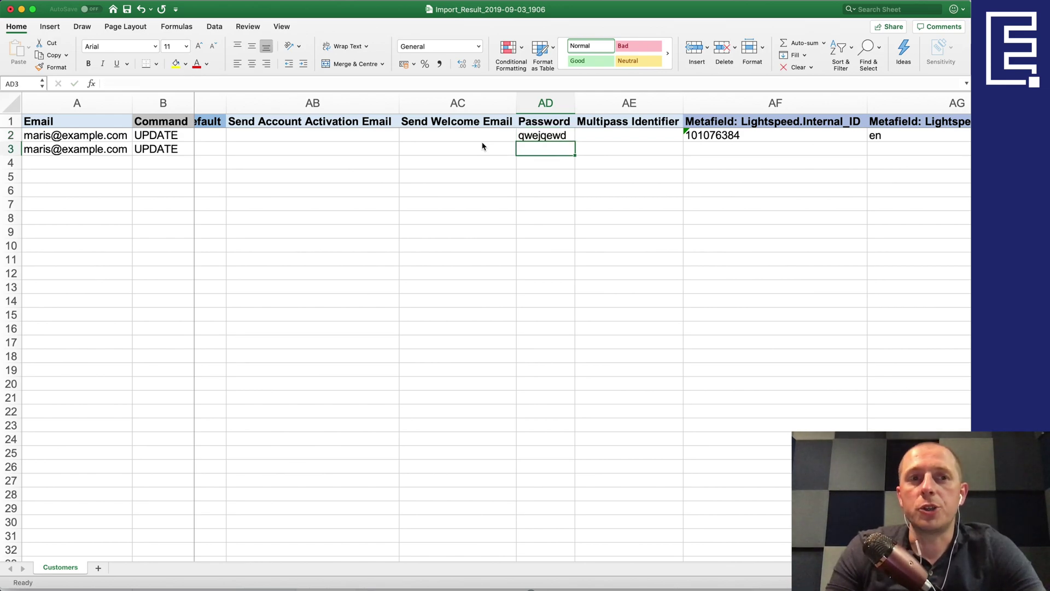
pyautogui.press('Up')
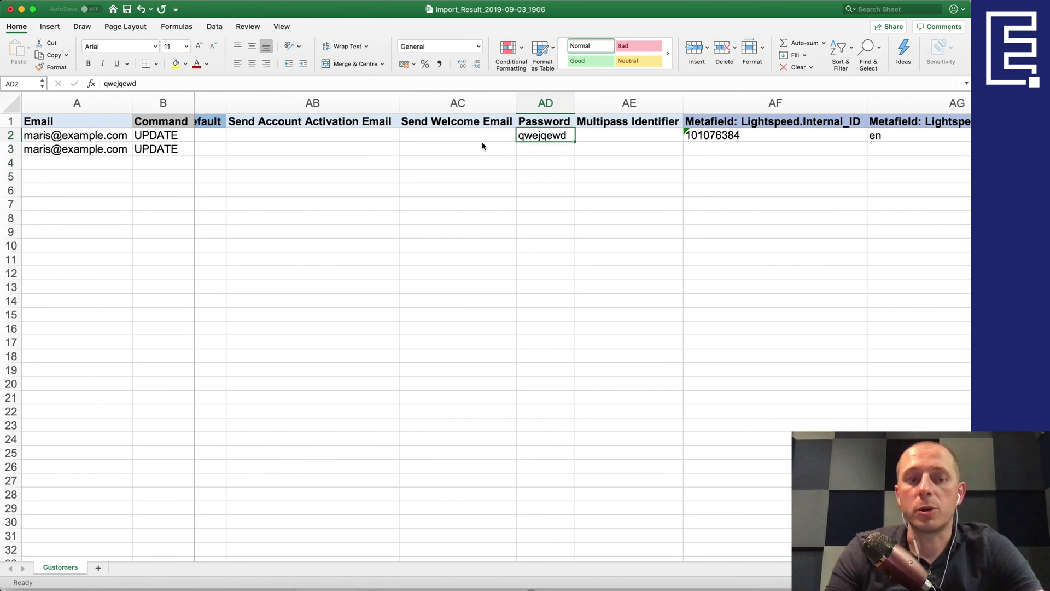
pyautogui.press('Delete')
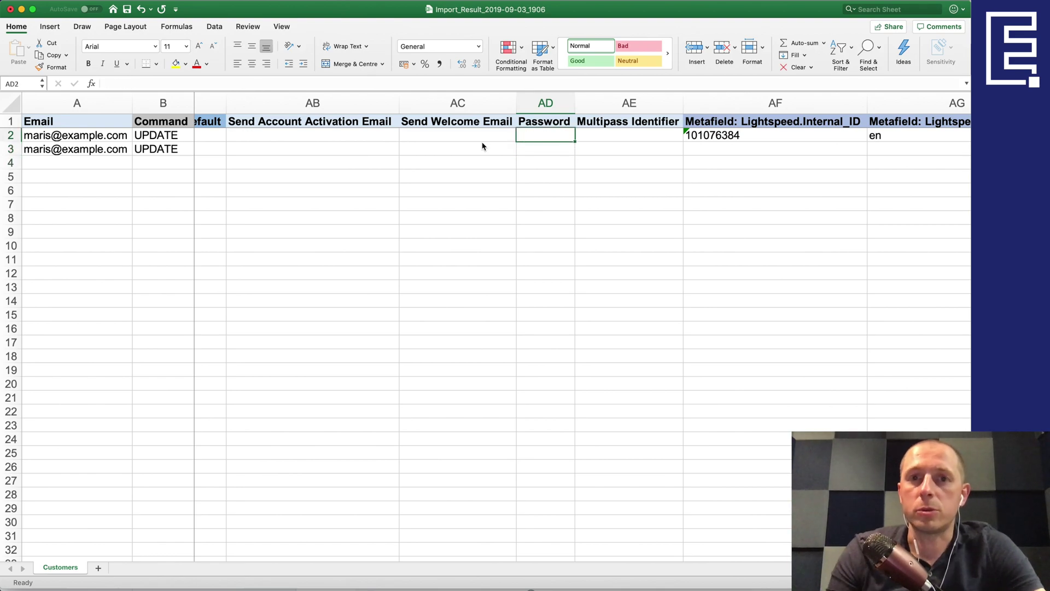
pyautogui.press('Right')
pyautogui.press('Right')
pyautogui.press('Right')
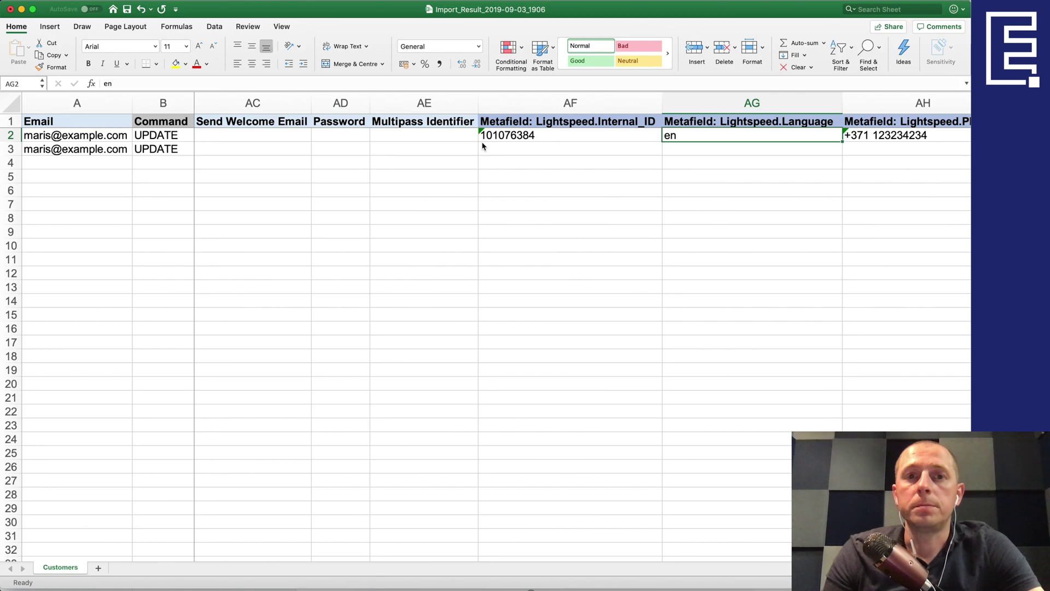
# - Check the Lightspeed Internal_ID column (AF3 empty) and the Birthdate value 2019-08-30
pyautogui.click(529, 121)
pyautogui.hscroll(5, 548, 132)
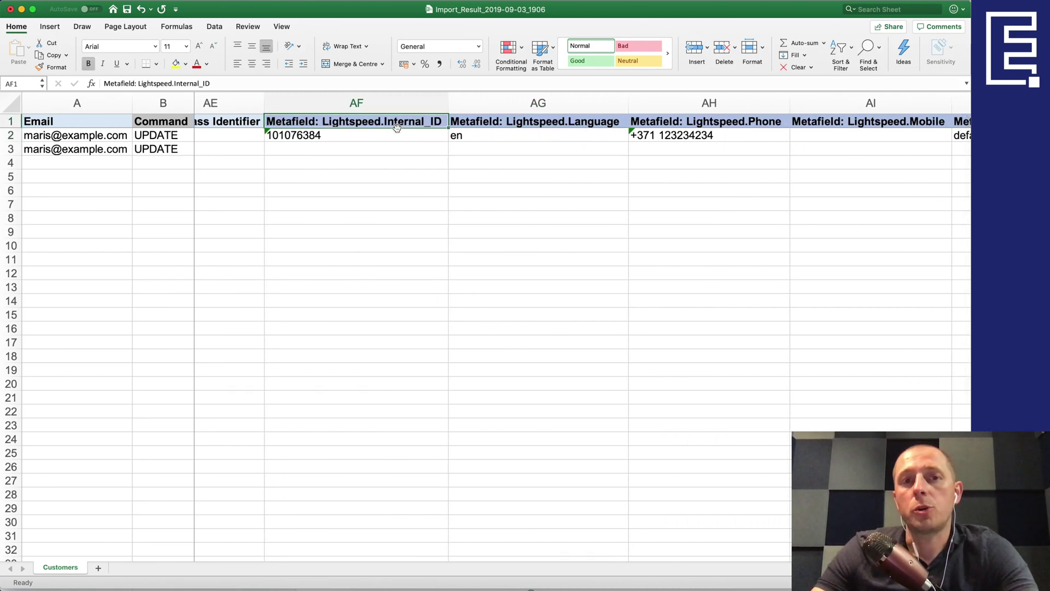
pyautogui.click(397, 148)
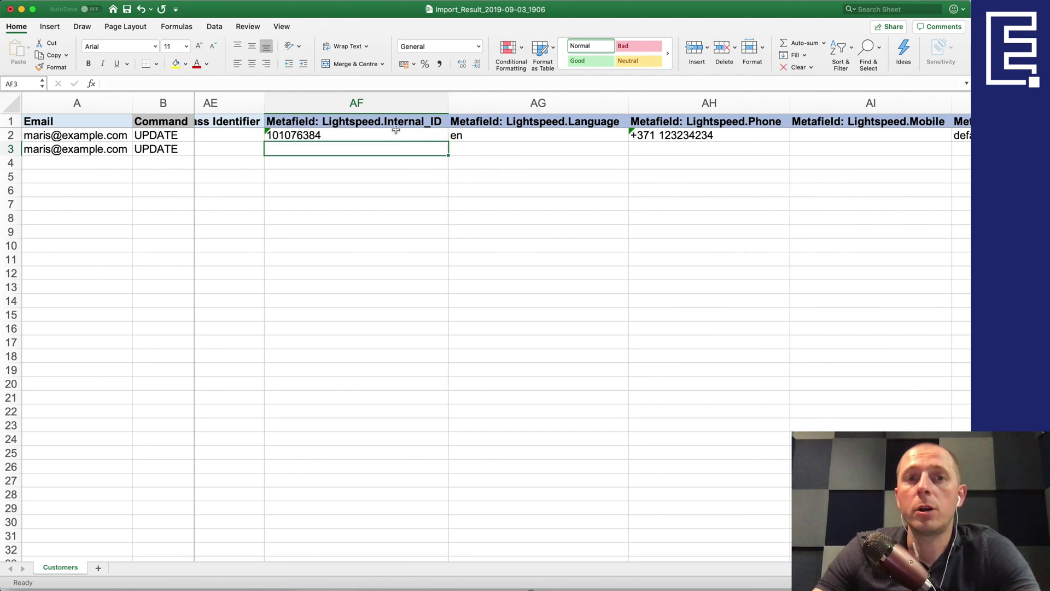
pyautogui.click(389, 148)
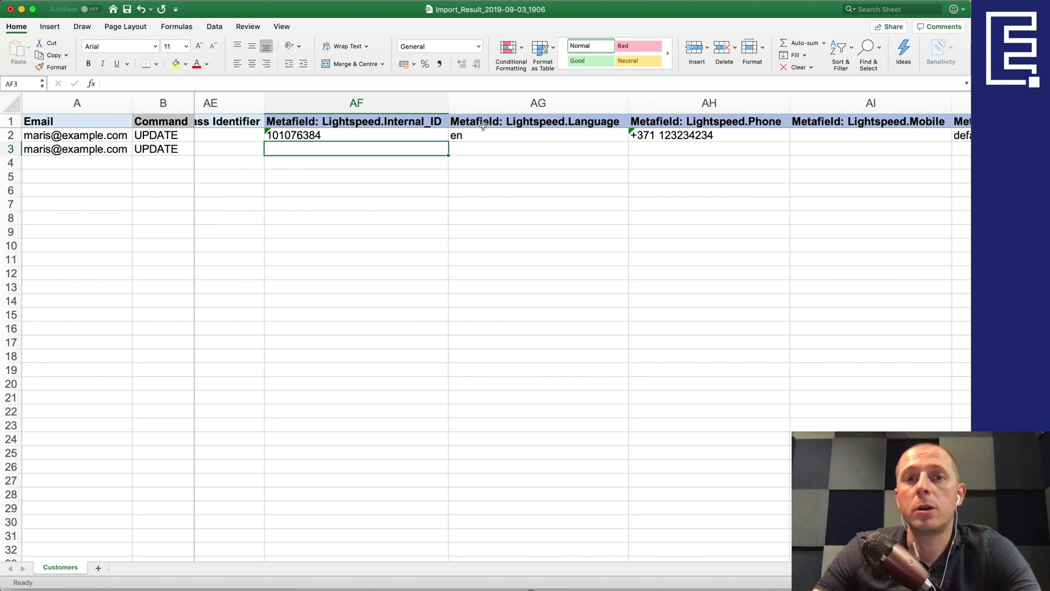
pyautogui.hscroll(2, 488, 132)
pyautogui.hscroll(3, 492, 130)
pyautogui.hscroll(3, 508, 127)
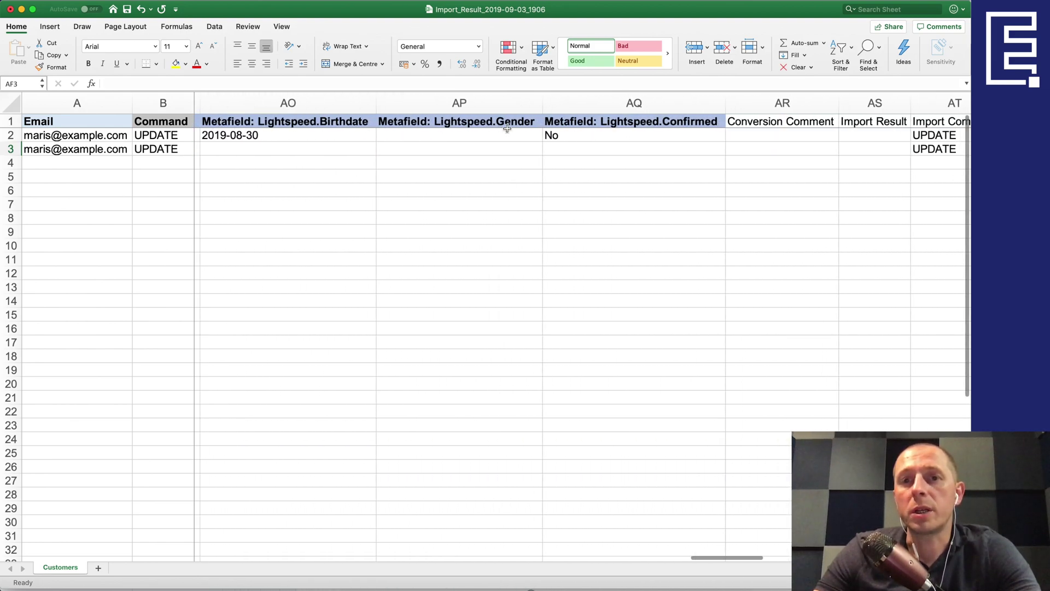
pyautogui.hscroll(2, 507, 128)
pyautogui.hscroll(-5, 512, 132)
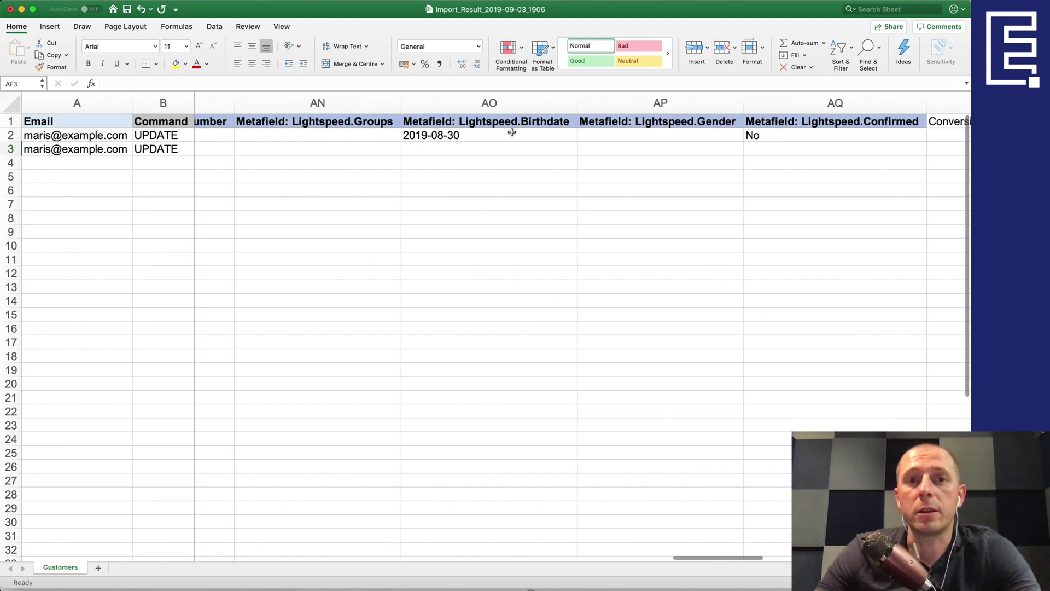
pyautogui.click(510, 134)
# - Review the Lightspeed Company and Customer type metafield columns
pyautogui.hscroll(2, 602, 141)
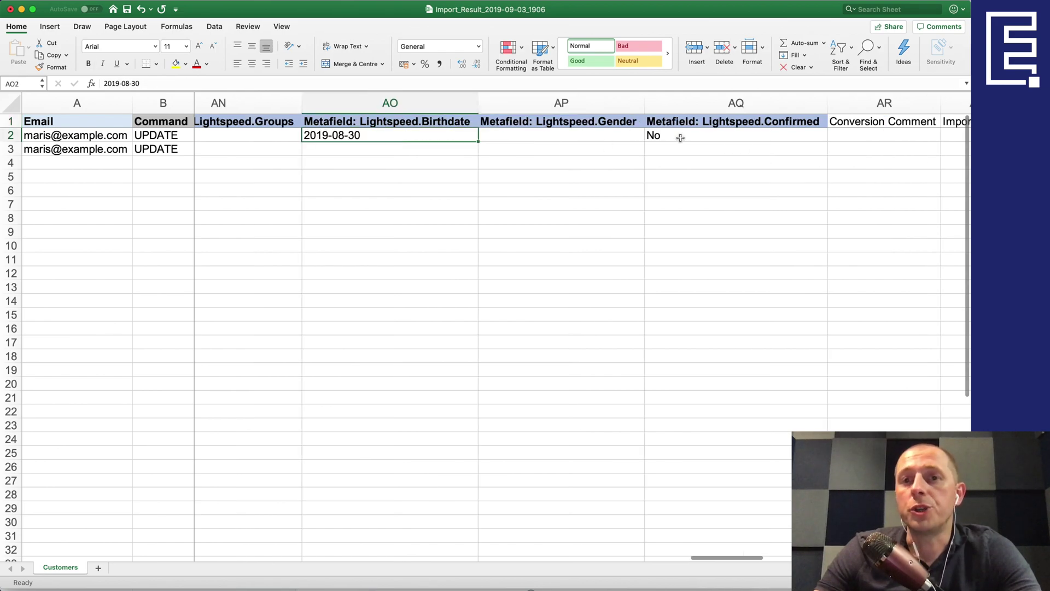
pyautogui.hscroll(2, 711, 141)
pyautogui.hscroll(-5, 601, 134)
pyautogui.hscroll(-2, 574, 129)
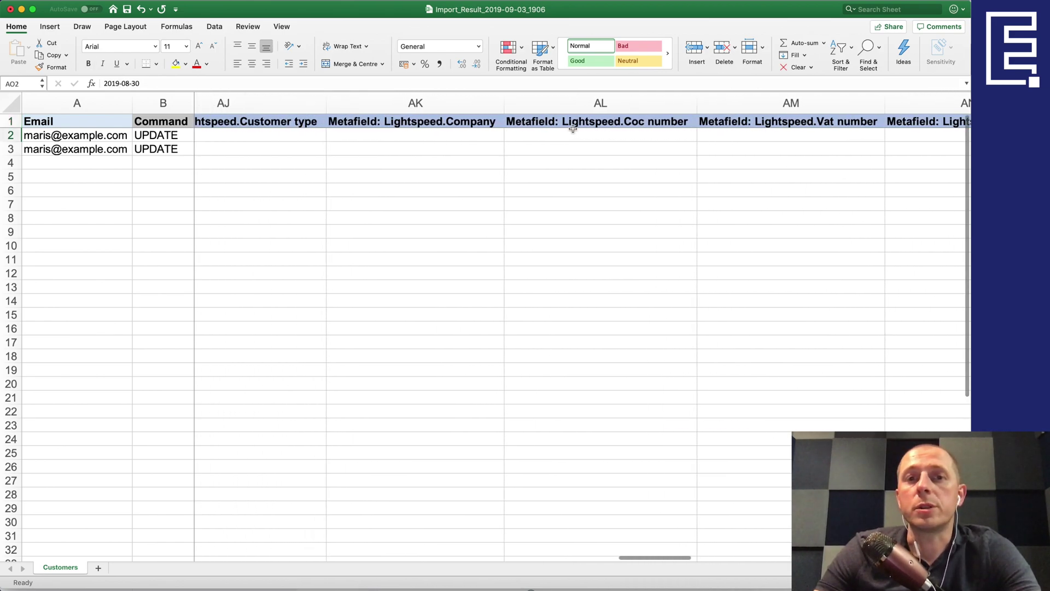
pyautogui.hscroll(-2, 573, 128)
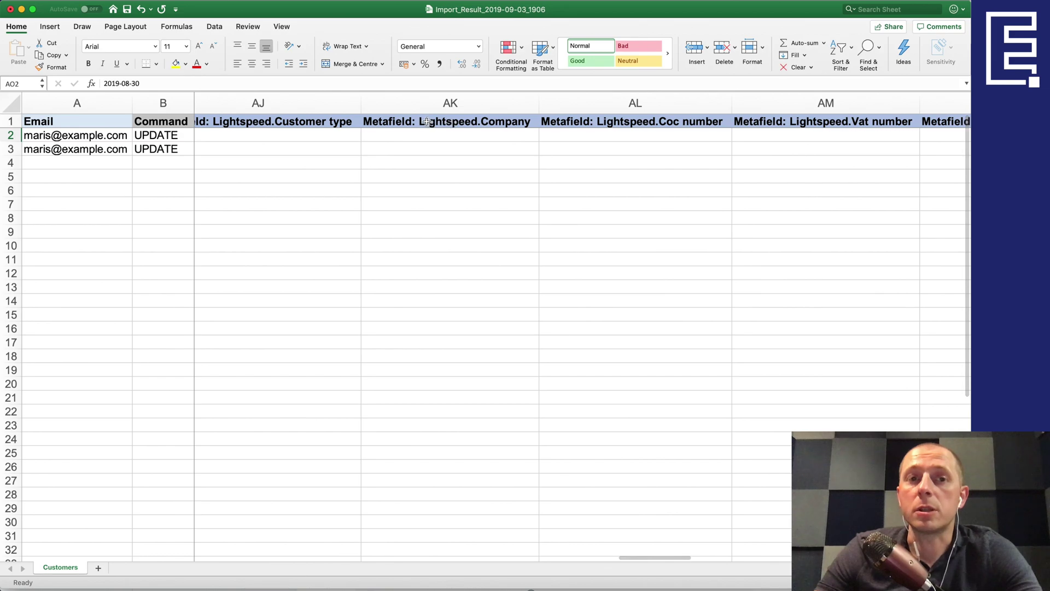
pyautogui.click(419, 122)
pyautogui.click(328, 123)
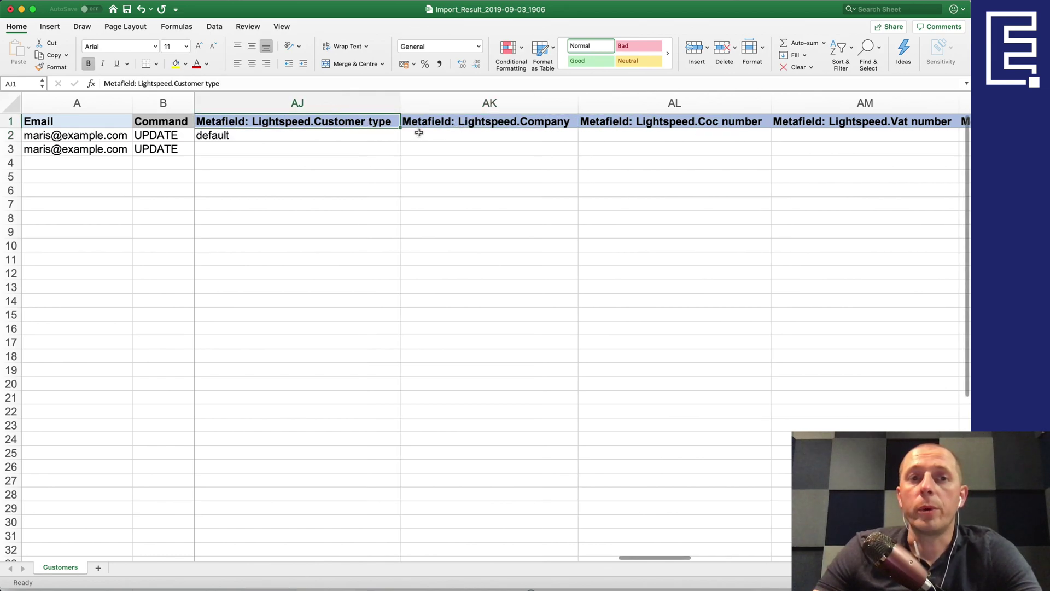
pyautogui.hscroll(-2, 438, 132)
pyautogui.hscroll(-4, 459, 134)
pyautogui.hscroll(-1, 471, 135)
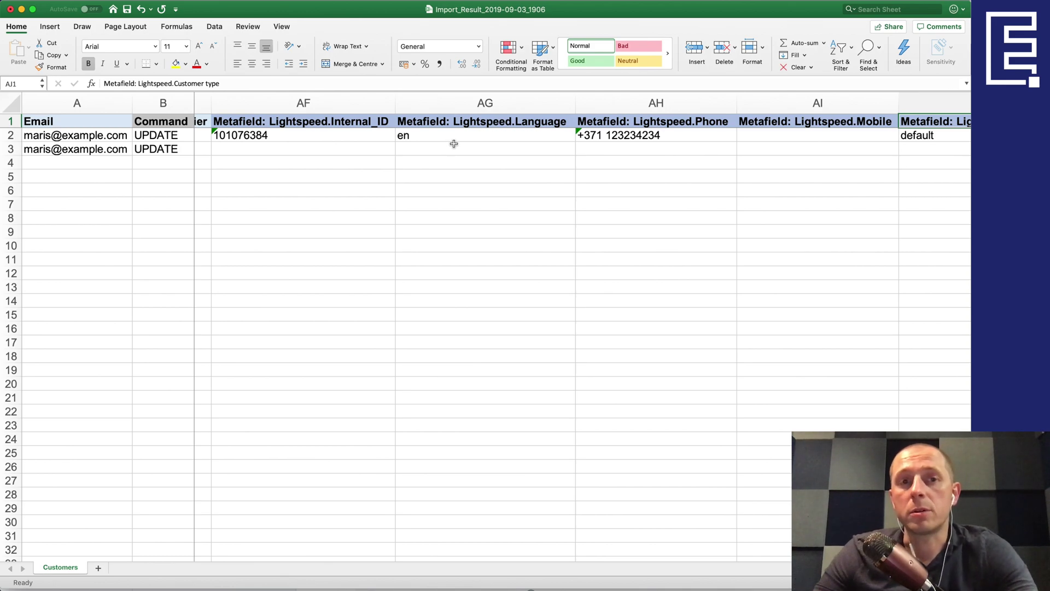
pyautogui.hscroll(-2, 438, 141)
# - Compare the Phone metafield in AH2 with the Phone column values in rows 2 and 3
pyautogui.moveTo(452, 141); pyautogui.dragTo(734, 143)
pyautogui.click(734, 141)
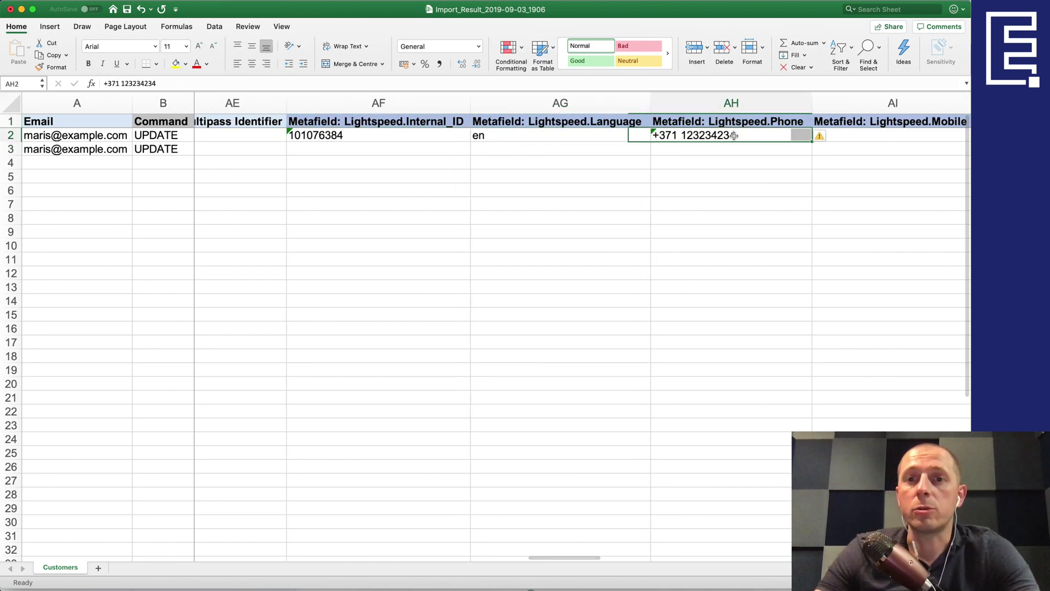
pyautogui.hscroll(2, 711, 153)
pyautogui.hscroll(3, 689, 151)
pyautogui.hscroll(1, 679, 150)
pyautogui.hscroll(-10, 680, 150)
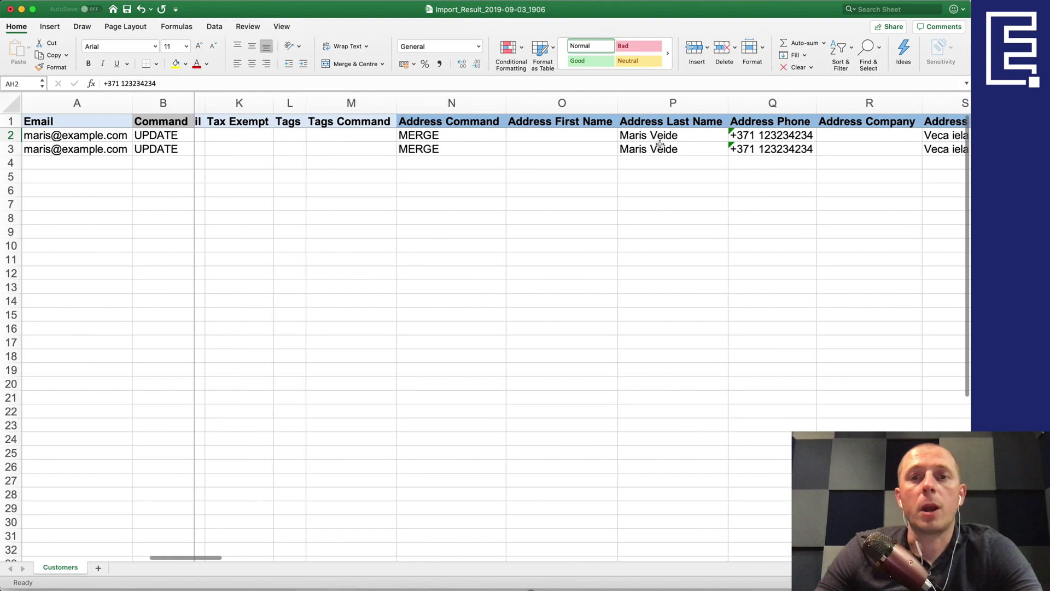
pyautogui.hscroll(-3, 667, 145)
pyautogui.hscroll(-5, 646, 142)
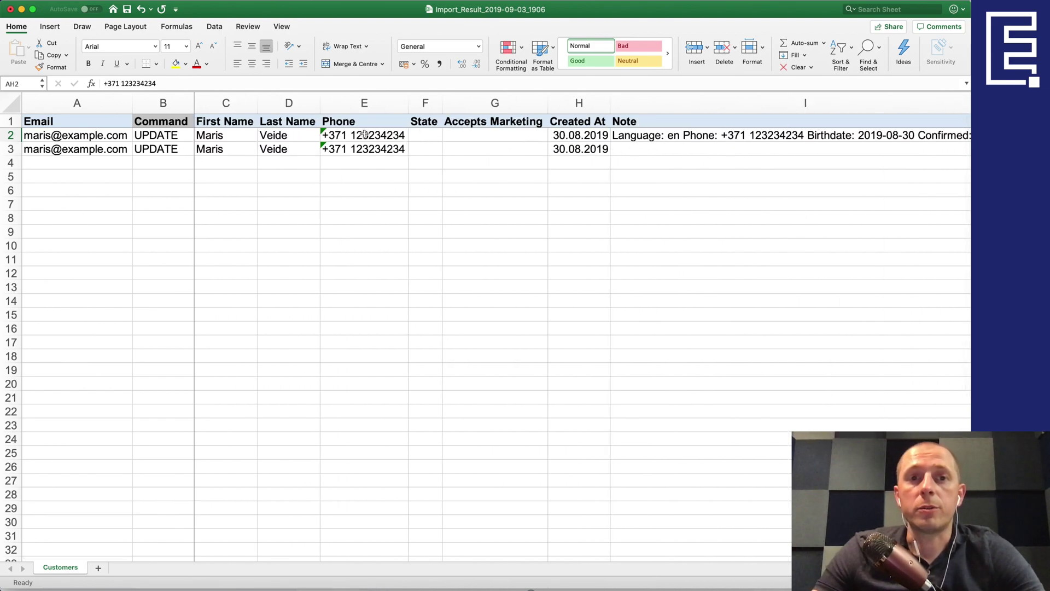
pyautogui.click(385, 148)
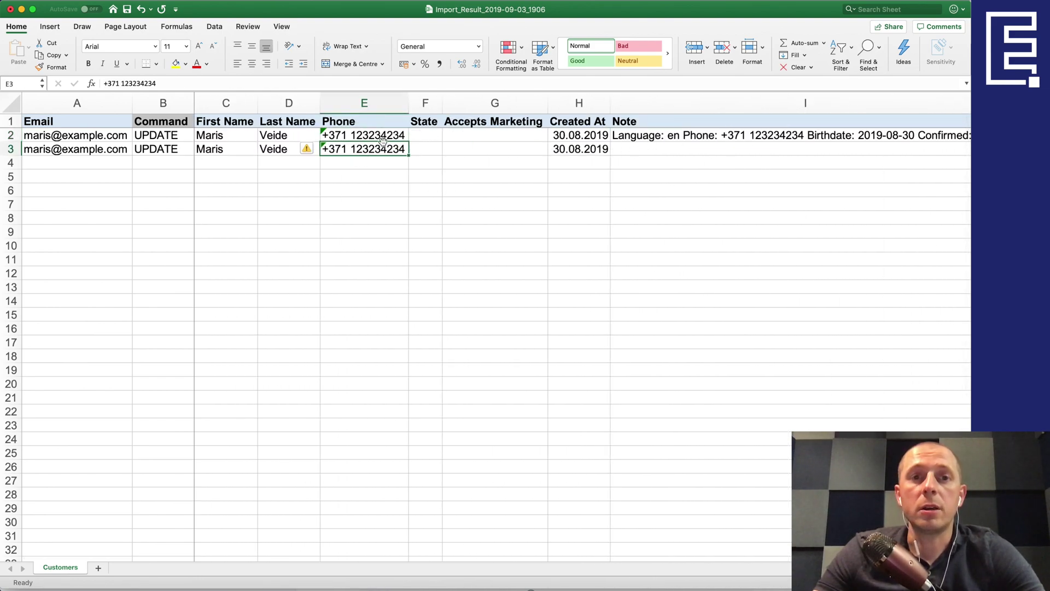
pyautogui.click(389, 140)
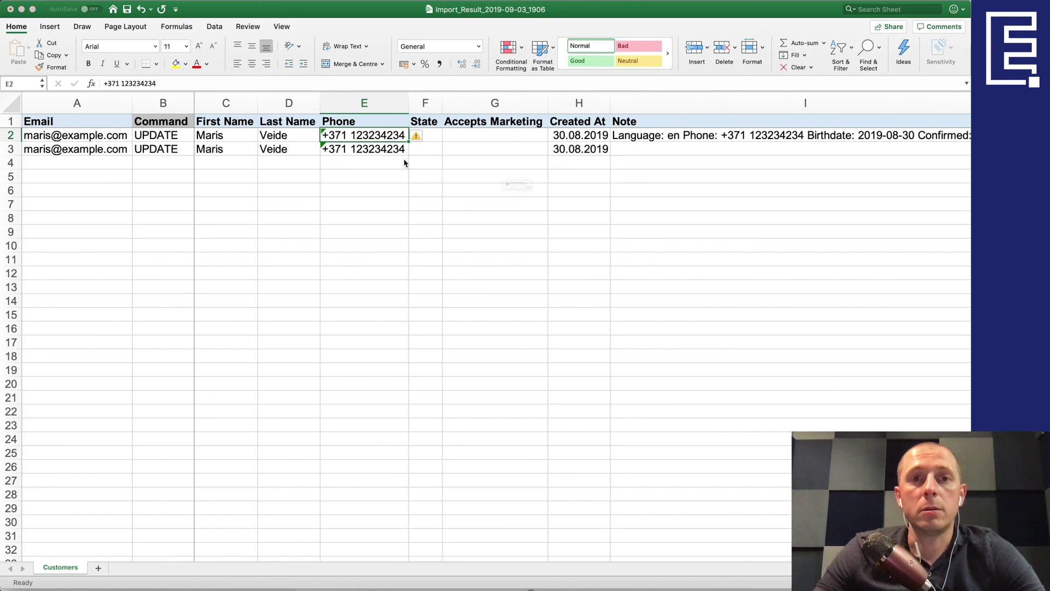
# - Close the workbook and upload the earlier Import_Result xlsx into Excelify's Import drop zone
pyautogui.click(605, 212)
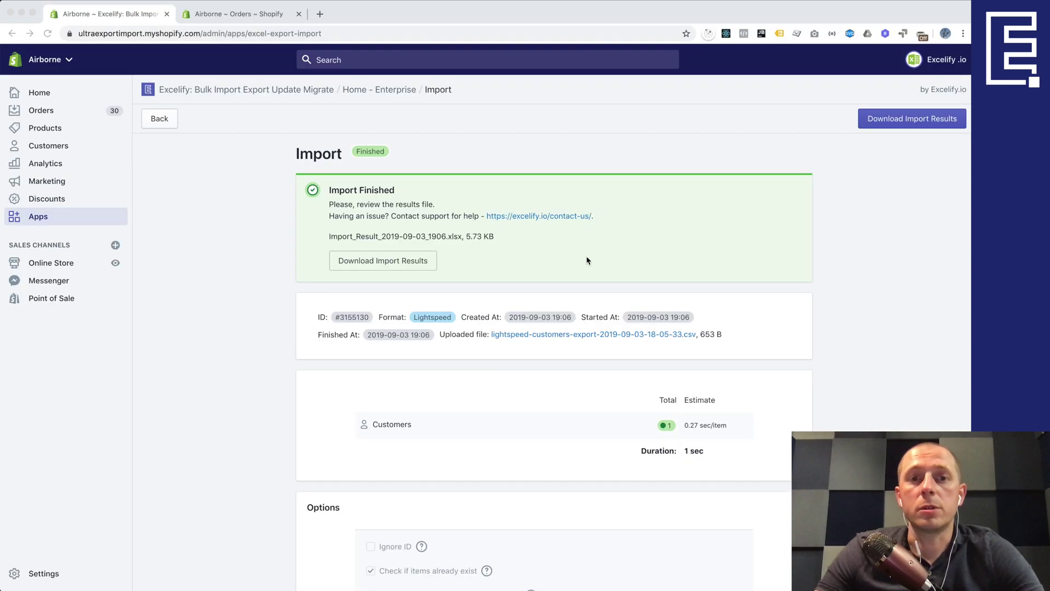
pyautogui.click(159, 118)
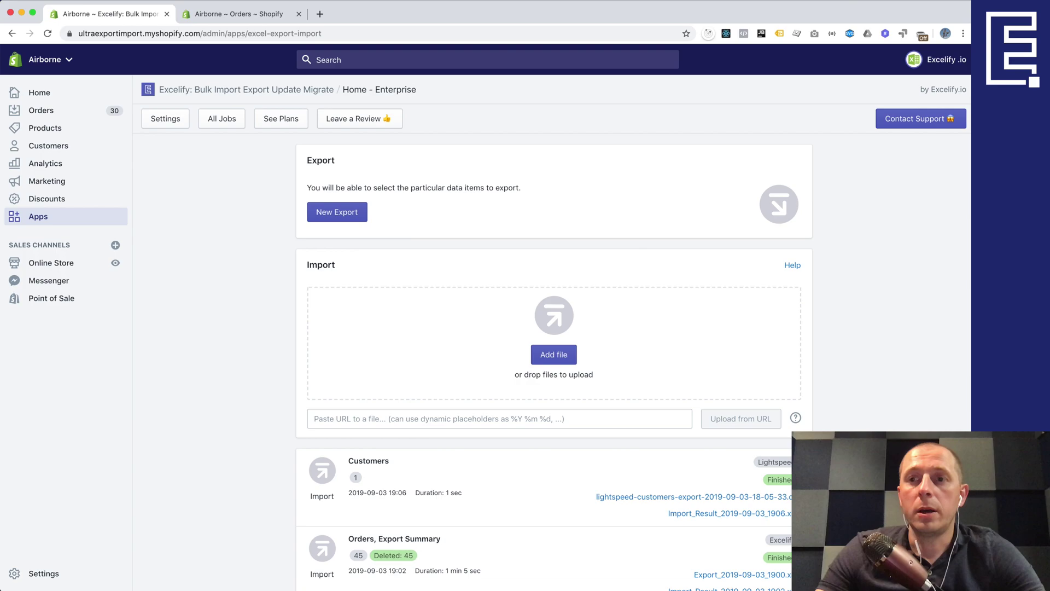
pyautogui.click(553, 355)
pyautogui.click(564, 261)
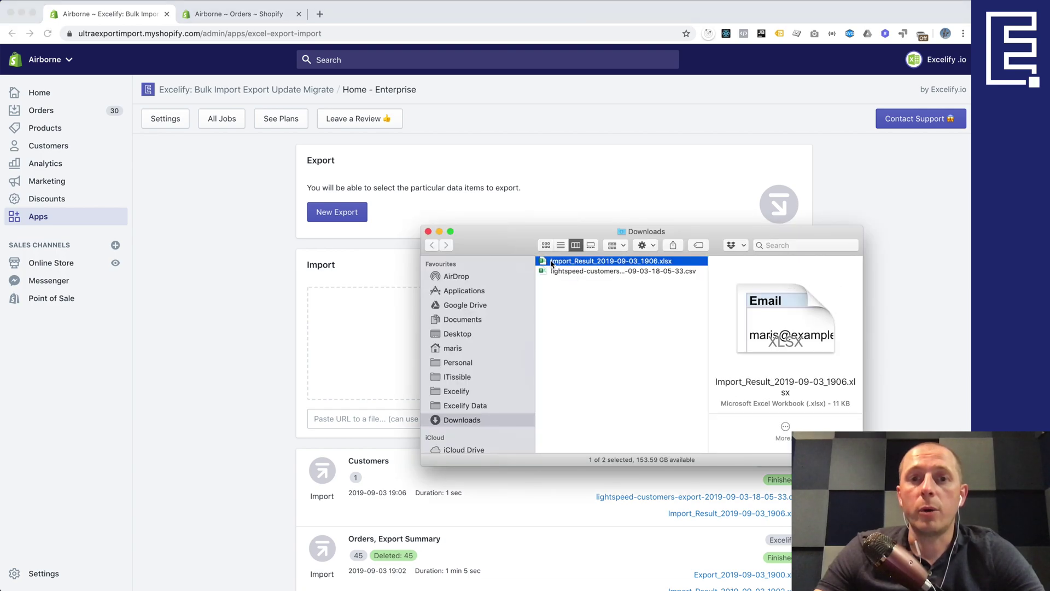
pyautogui.moveTo(572, 266); pyautogui.dragTo(355, 324)
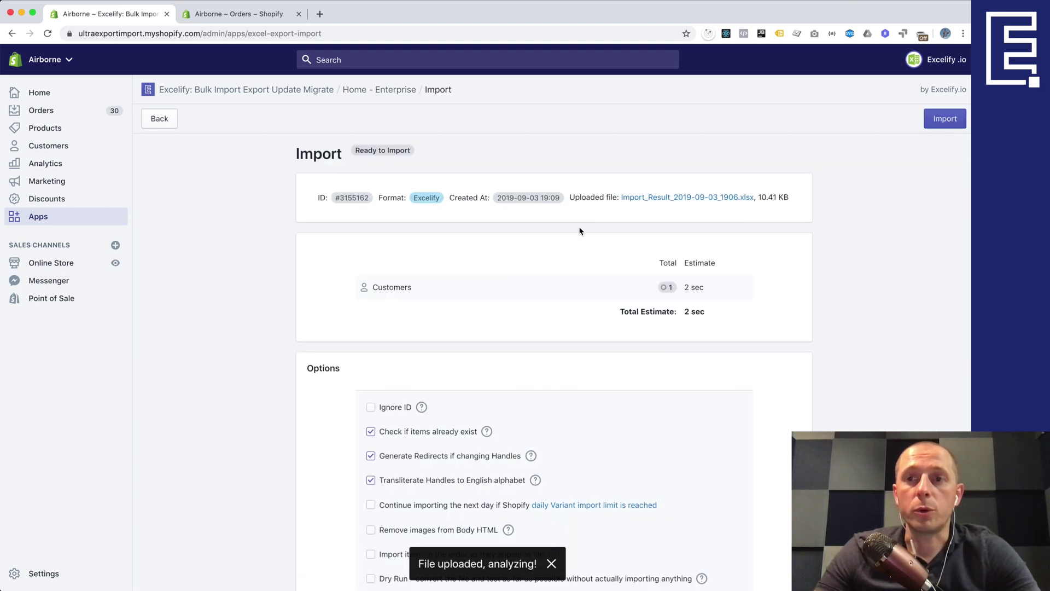
# - Import it and open the new results file reporting one failed customer
pyautogui.click(944, 118)
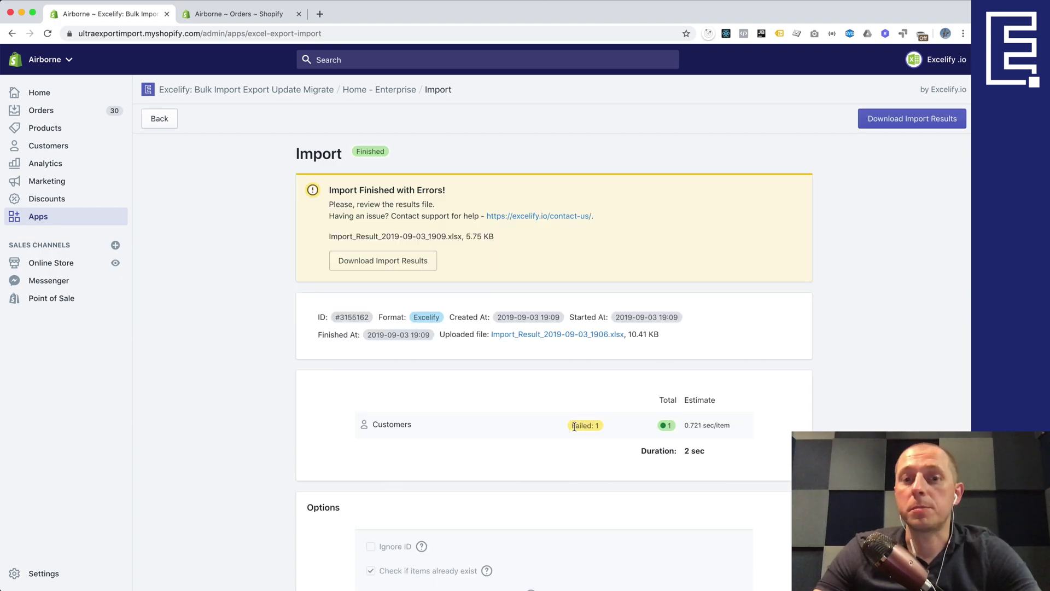
pyautogui.click(592, 429)
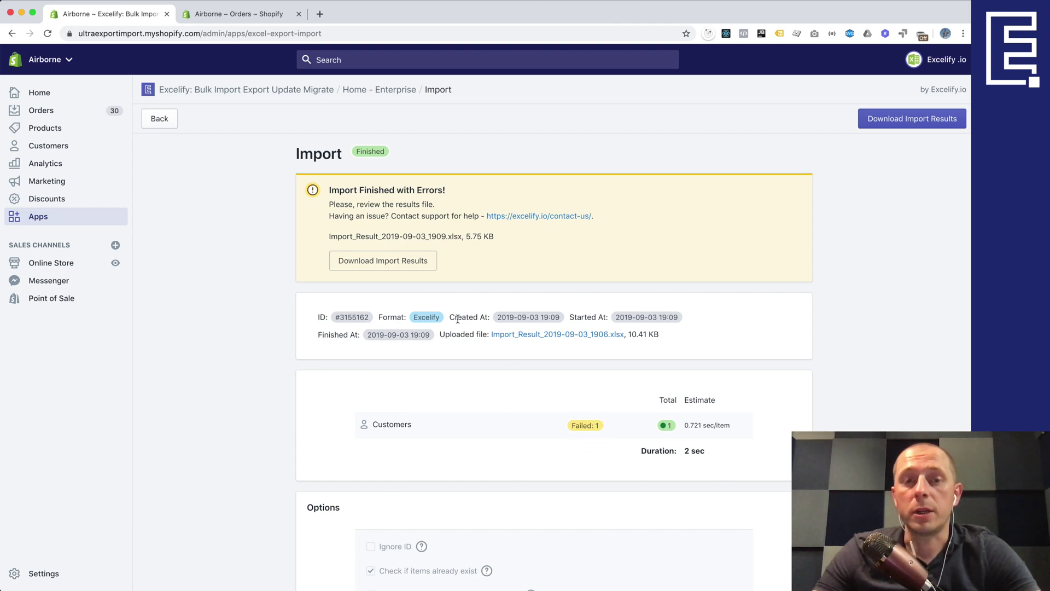
pyautogui.click(379, 265)
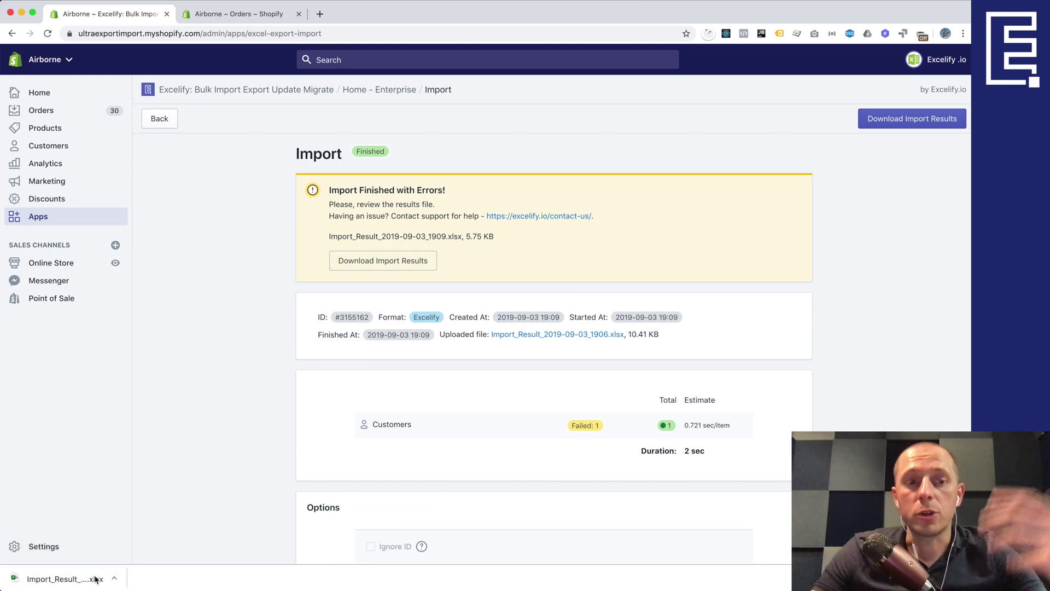
pyautogui.click(88, 579)
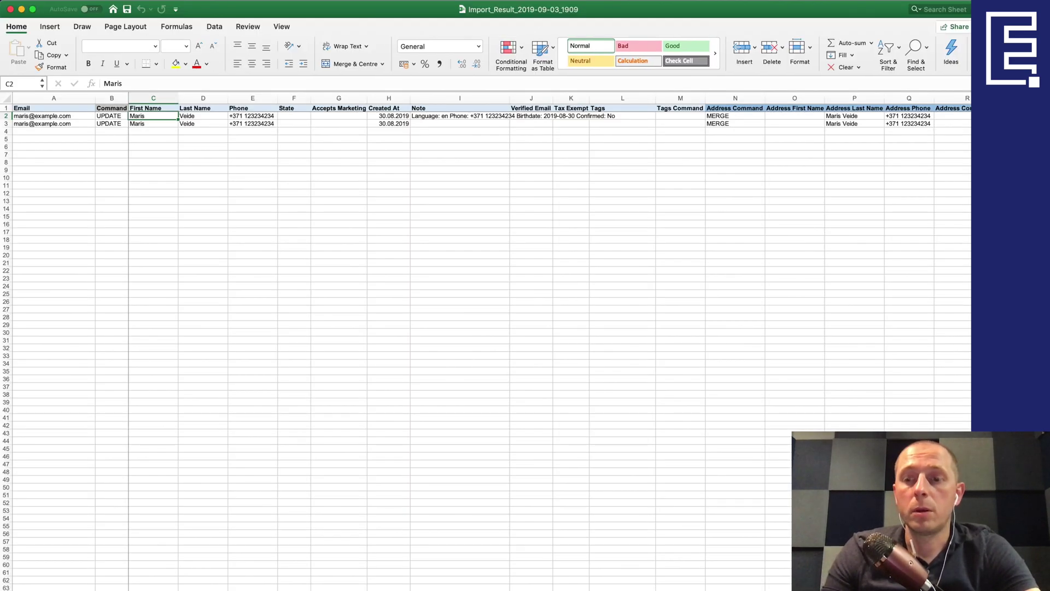
# - Widen the Import Comment column AT so the full messages show
pyautogui.scroll(5, 858, 338)
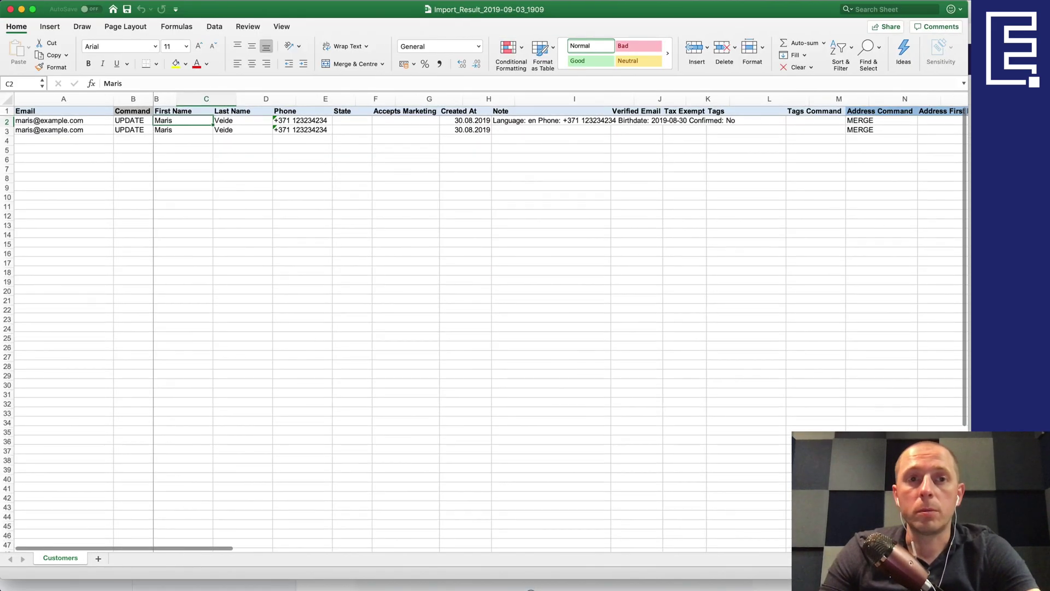
pyautogui.hscroll(2, 856, 335)
pyautogui.hscroll(8, 858, 338)
pyautogui.hscroll(8, 859, 338)
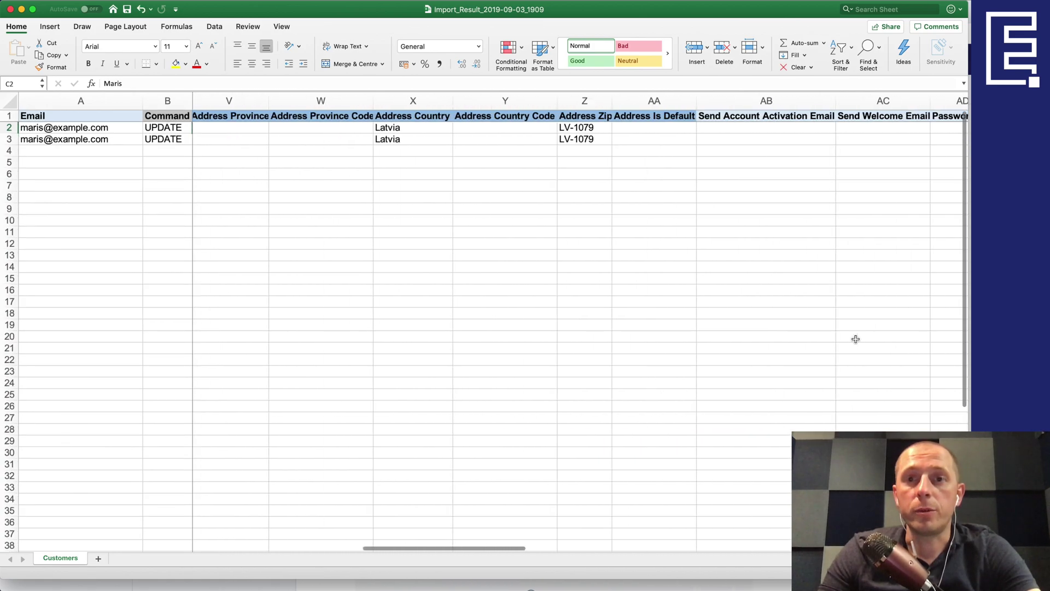
pyautogui.hscroll(5, 856, 338)
pyautogui.hscroll(3, 853, 337)
pyautogui.hscroll(3, 848, 337)
pyautogui.hscroll(3, 842, 336)
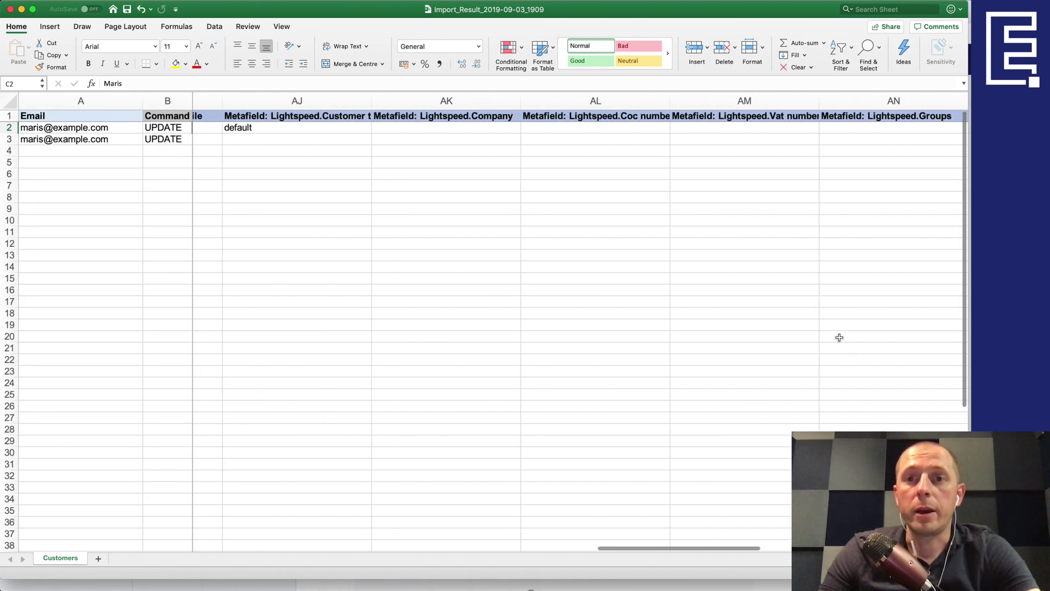
pyautogui.hscroll(3, 838, 337)
pyautogui.hscroll(4, 834, 338)
pyautogui.hscroll(2, 832, 339)
pyautogui.hscroll(3, 833, 340)
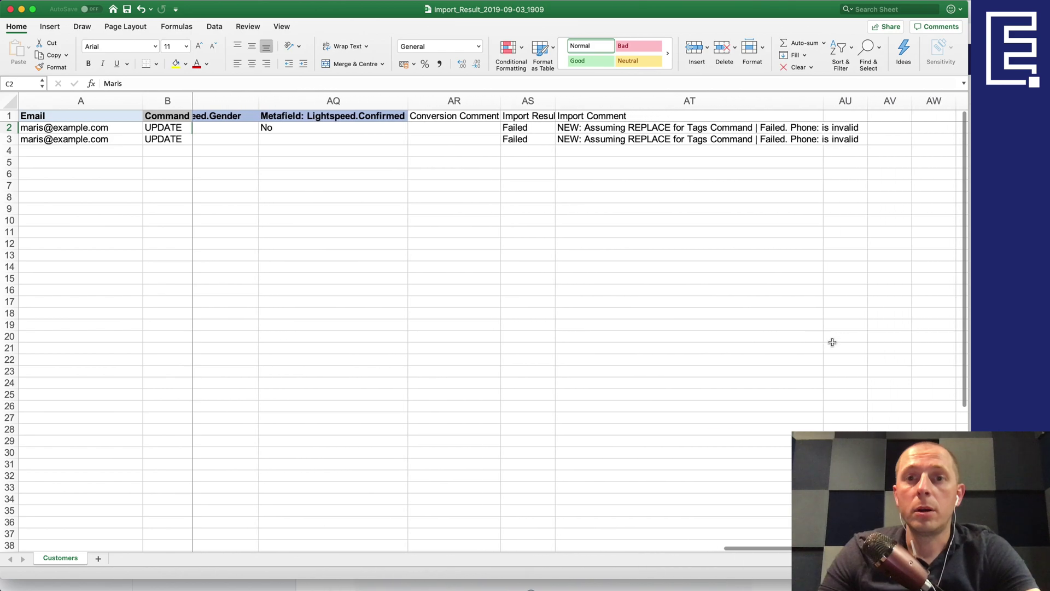
pyautogui.hscroll(1, 832, 344)
pyautogui.click(623, 117)
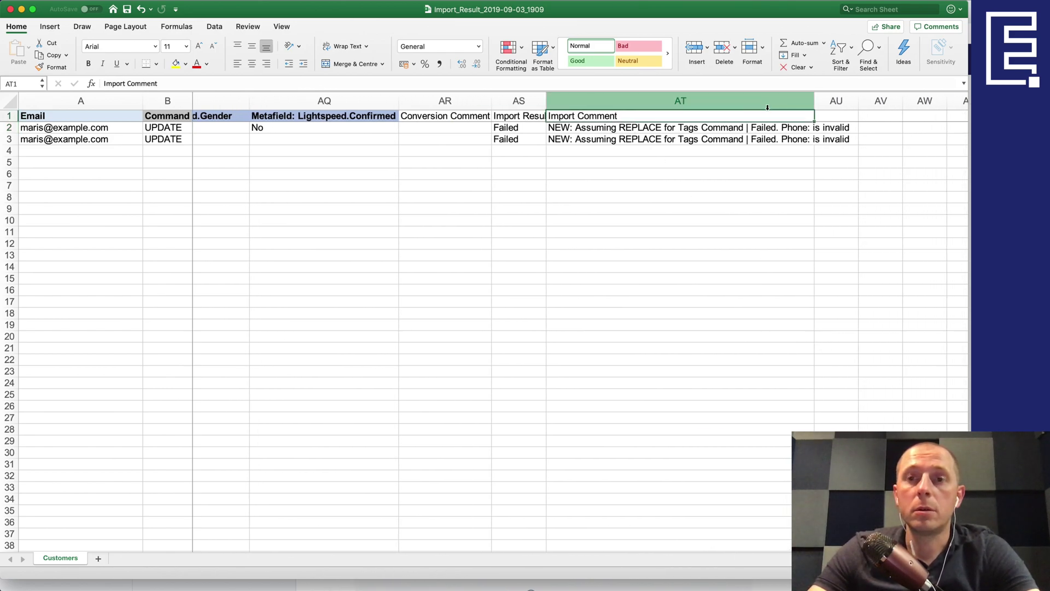
pyautogui.moveTo(816, 101); pyautogui.dragTo(859, 101)
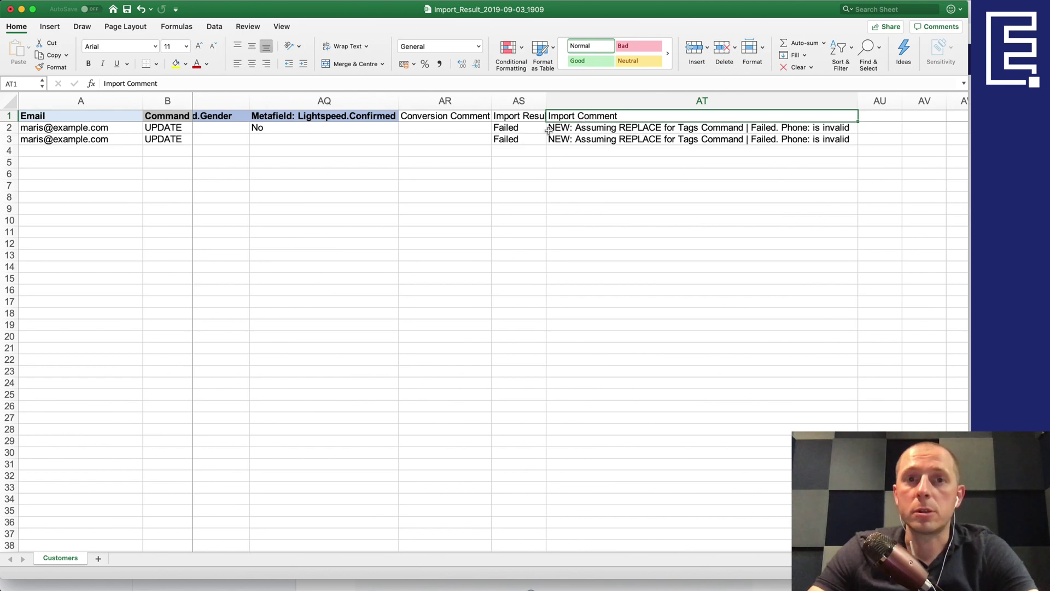
# - Read the first customer's comment, highlighting the 'Phone: is invalid' error
pyautogui.click(722, 129)
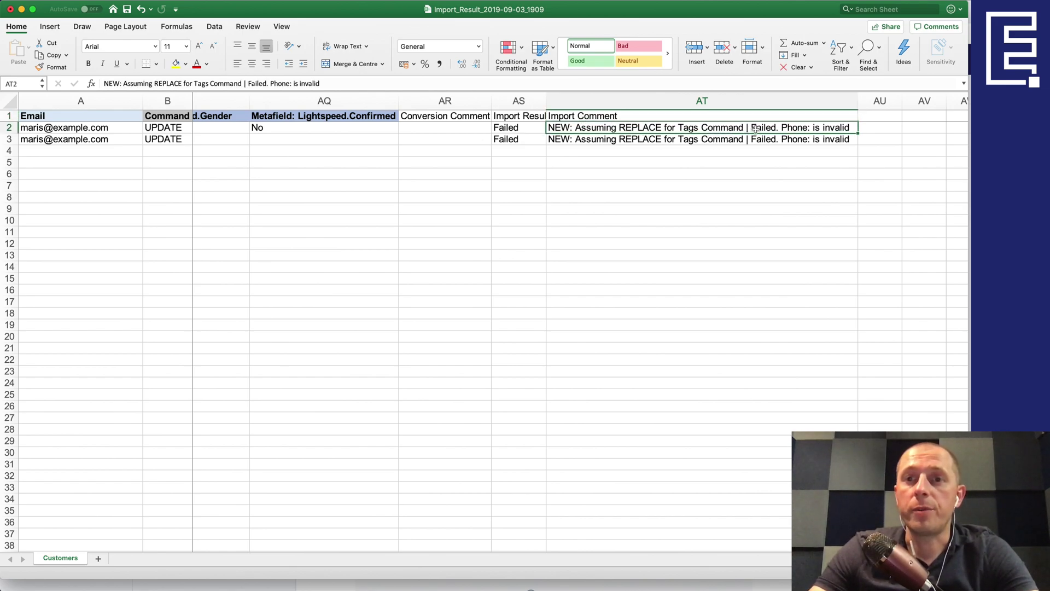
pyautogui.doubleClick(781, 129)
pyautogui.moveTo(781, 129); pyautogui.dragTo(858, 127)
pyautogui.click(815, 127)
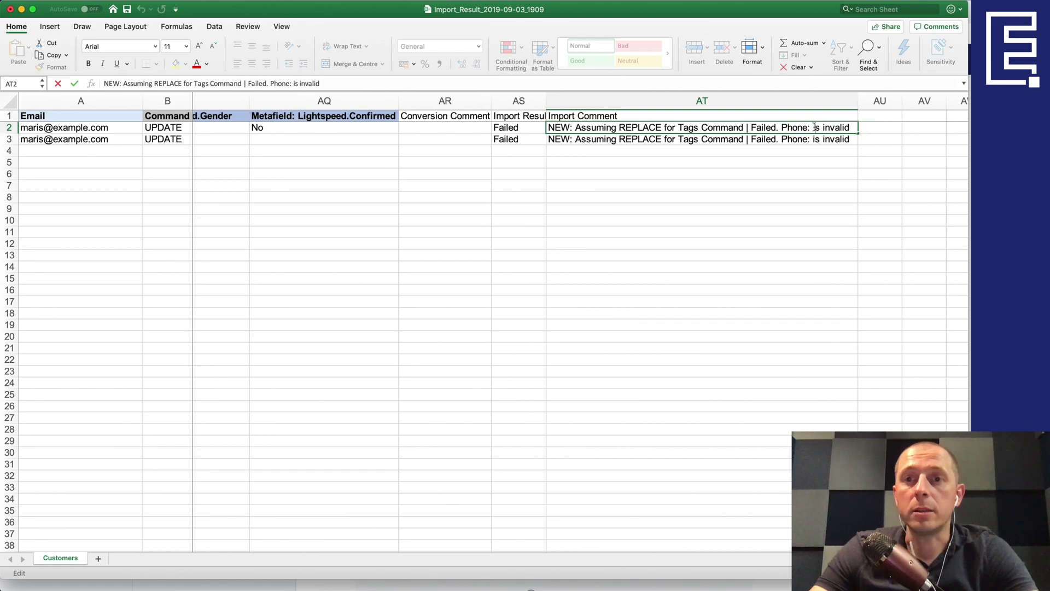
pyautogui.hscroll(-3, 766, 155)
pyautogui.hscroll(-5, 733, 170)
pyautogui.hscroll(-5, 730, 169)
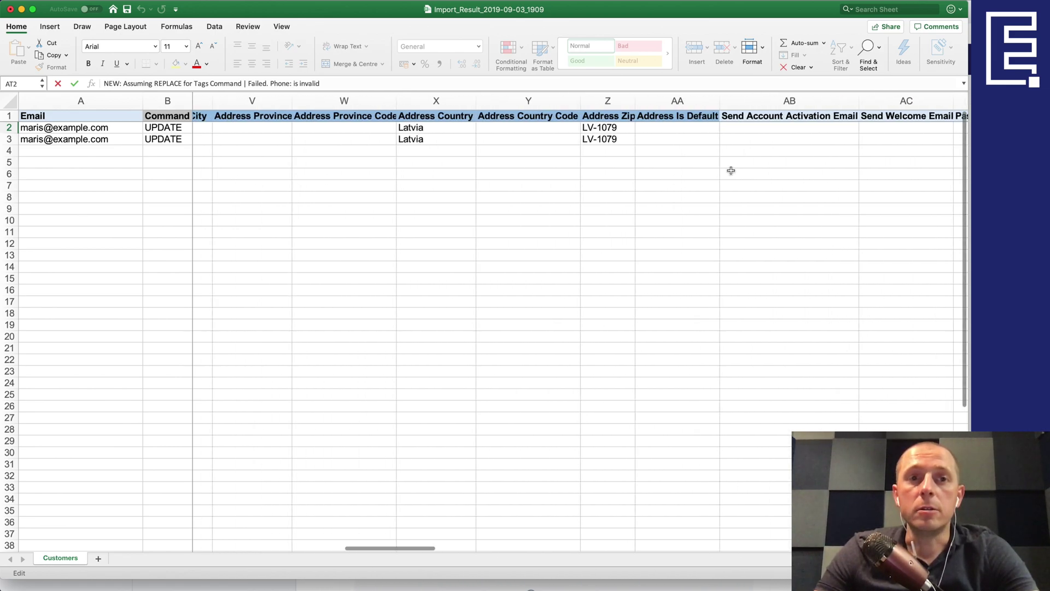
pyautogui.hscroll(-5, 724, 168)
pyautogui.hscroll(-5, 719, 168)
pyautogui.click(383, 127)
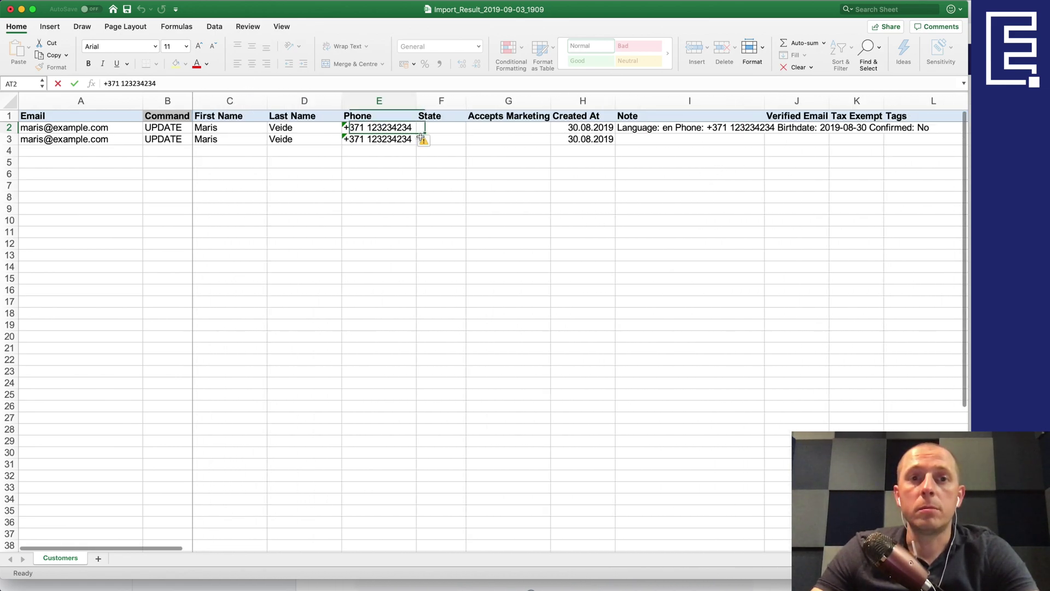
pyautogui.doubleClick(383, 127)
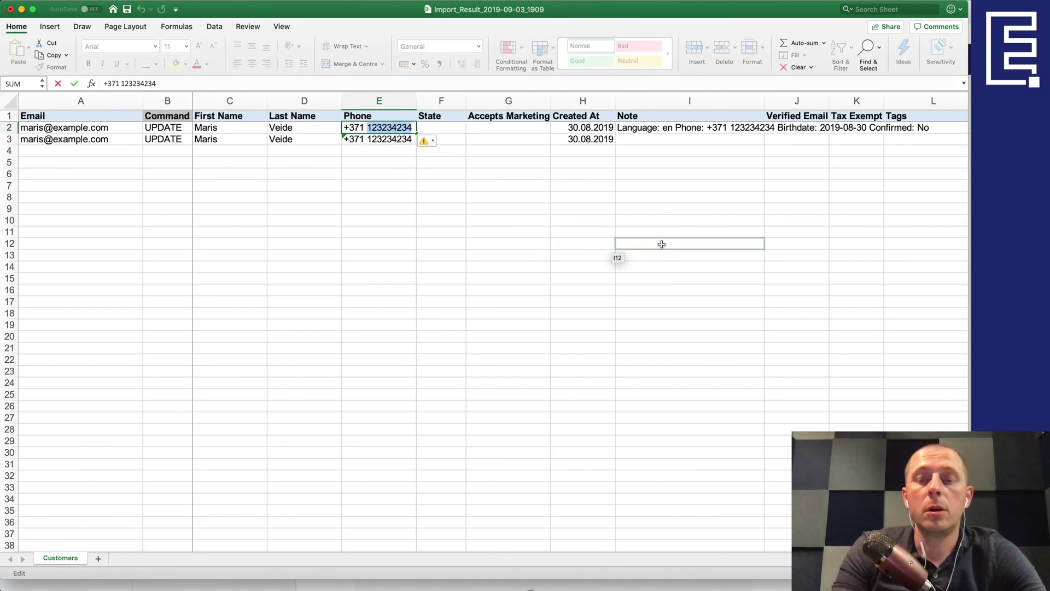
pyautogui.write('292')
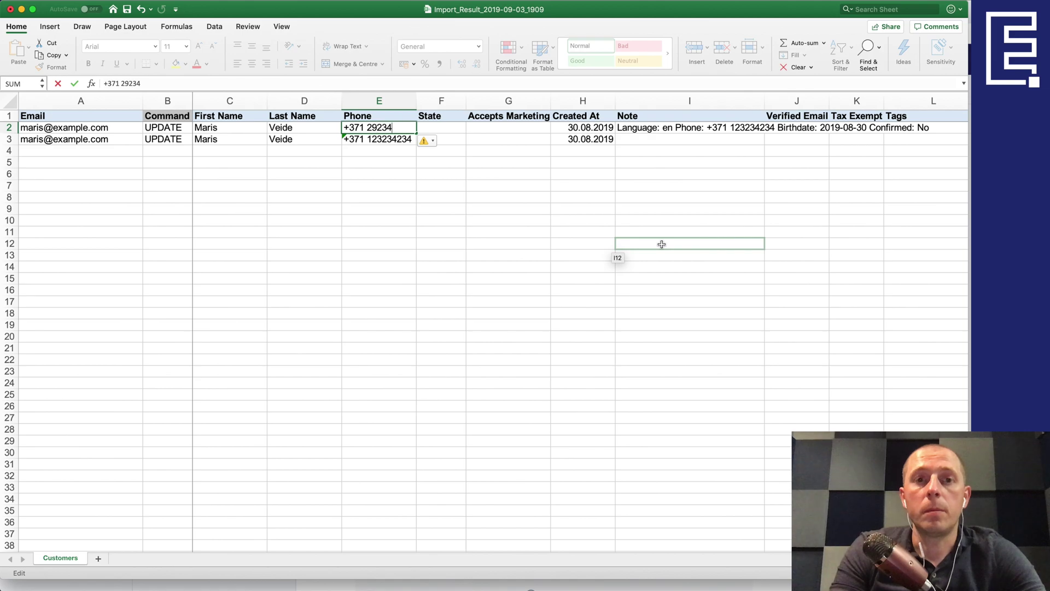
pyautogui.write('34')
pyautogui.press('Return')
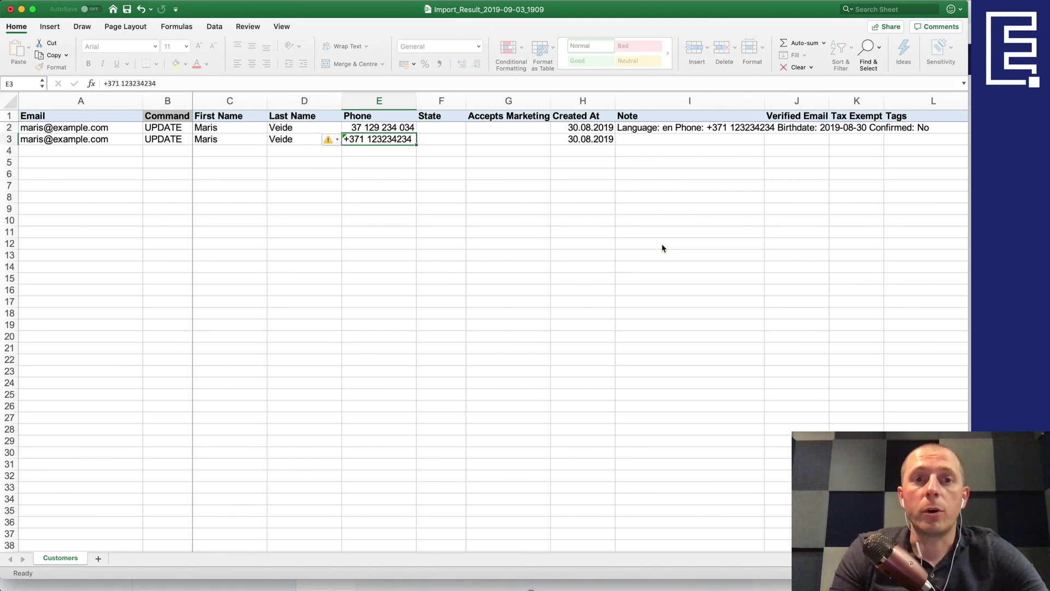
pyautogui.hotkey('ctrl', 'd')
# - Store E2's phone as text with a leading apostrophe and paste it into E3
pyautogui.doubleClick(359, 129)
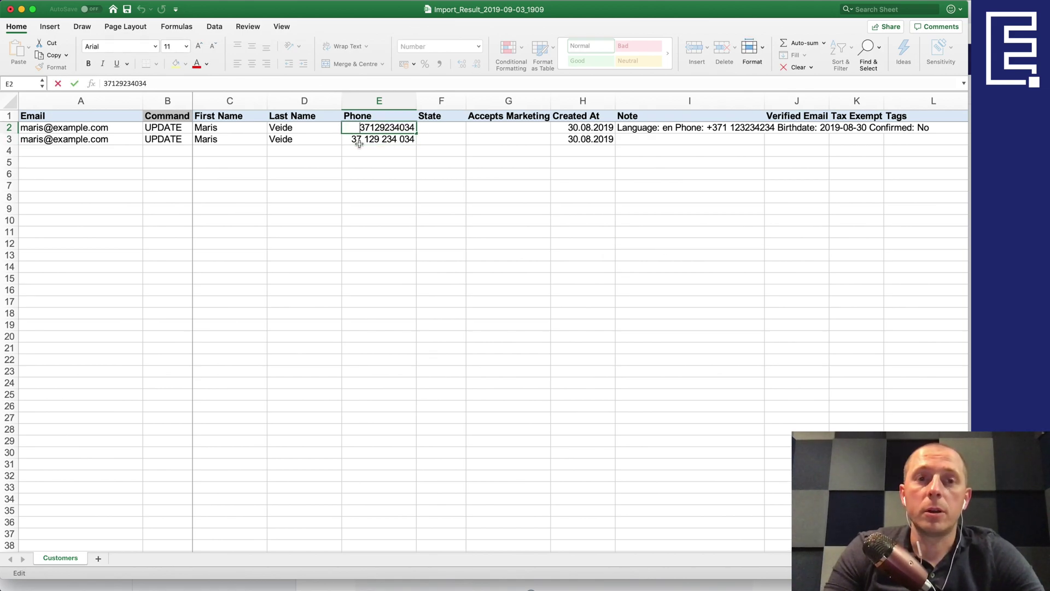
pyautogui.write("'+")
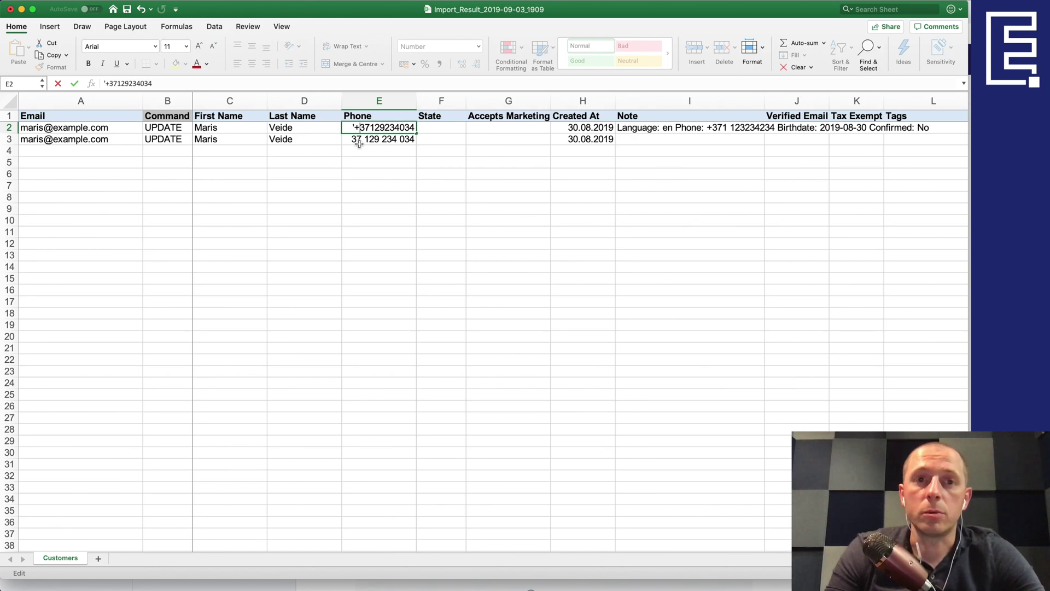
pyautogui.press('Right')
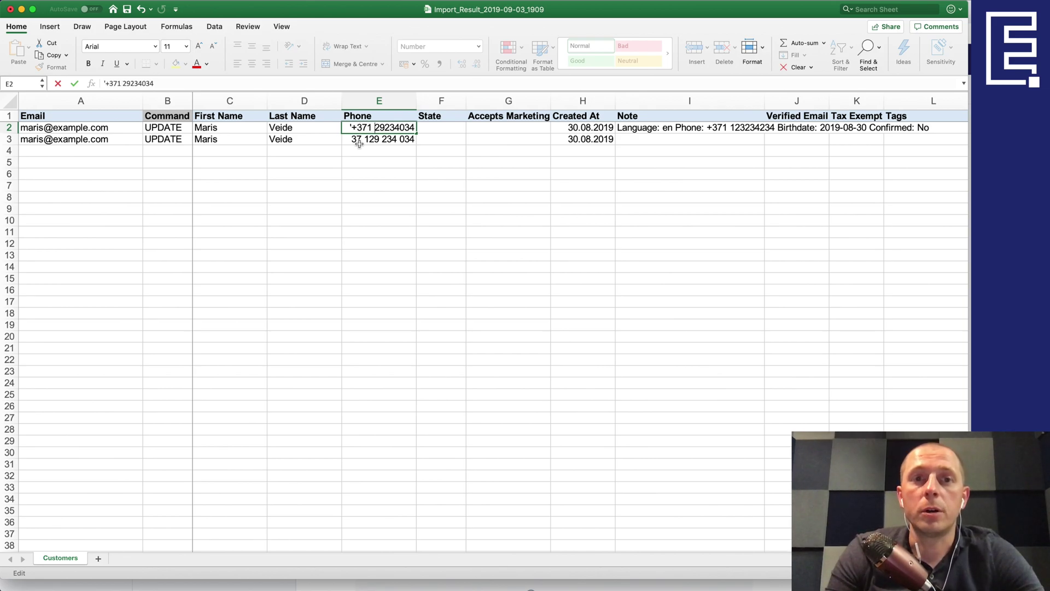
pyautogui.press('BackSpace')
pyautogui.press('Return')
pyautogui.press('Up')
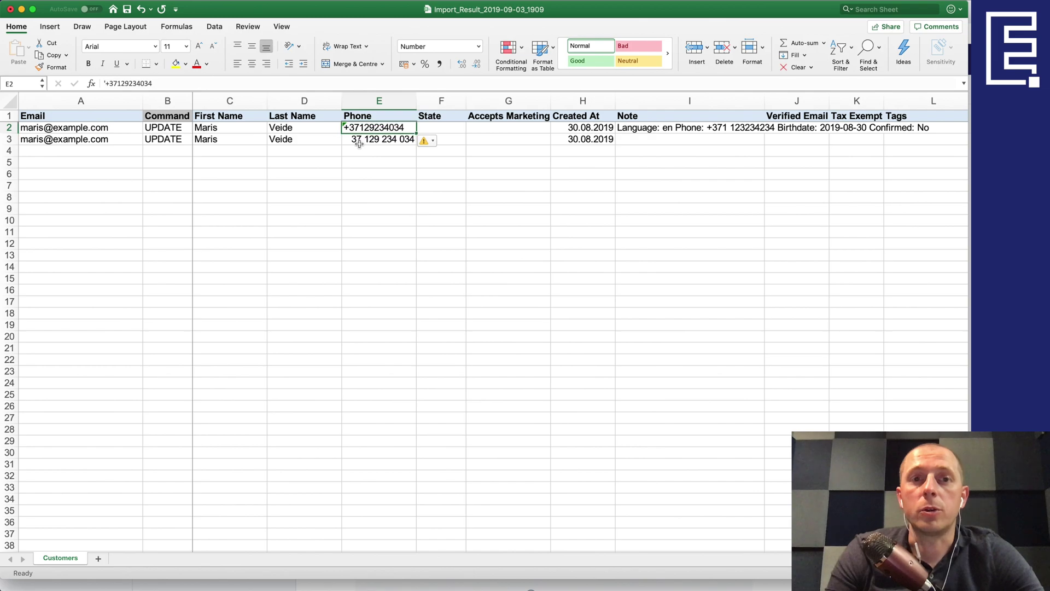
pyautogui.press('Down')
pyautogui.press('super+v')
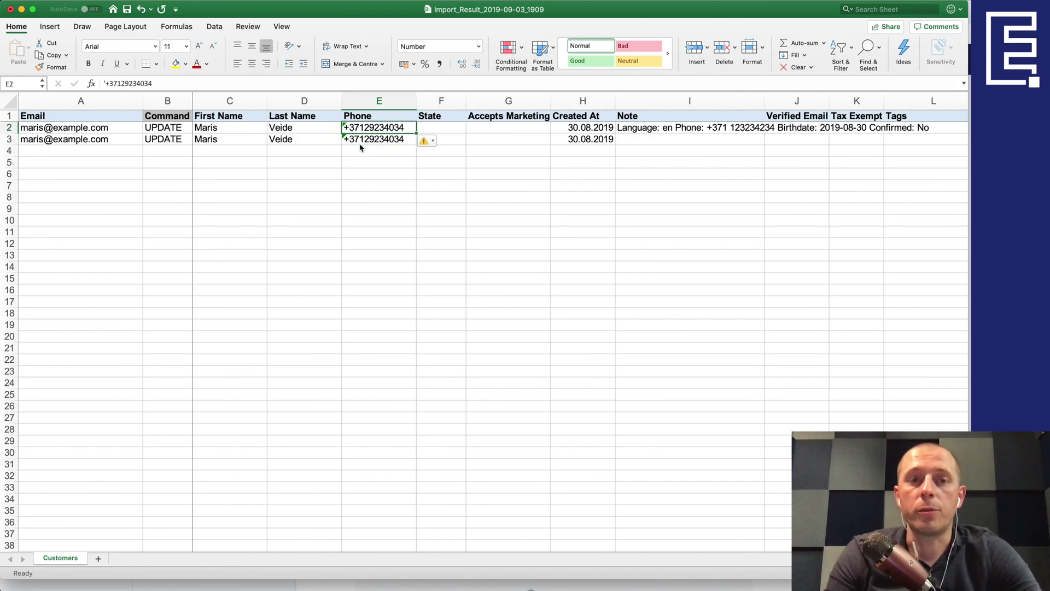
pyautogui.press('Up')
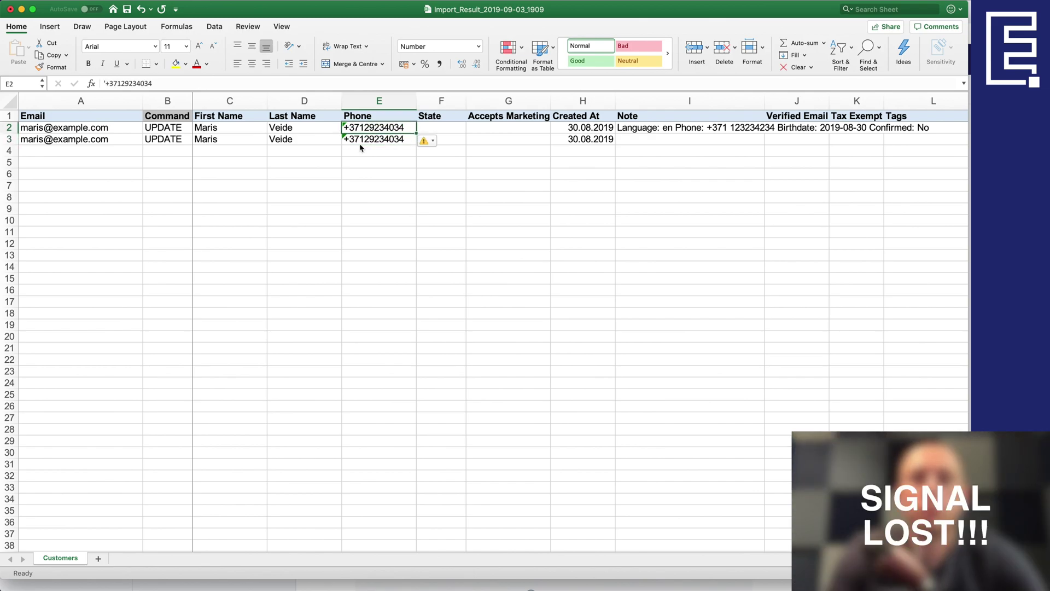
pyautogui.press('Down')
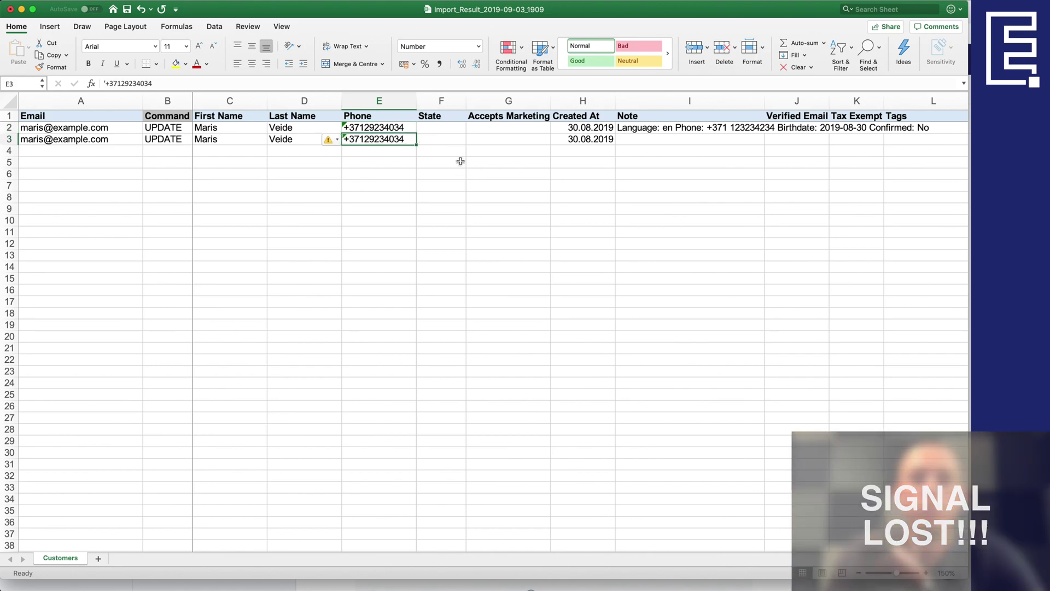
pyautogui.press('Up')
pyautogui.press('super+c')
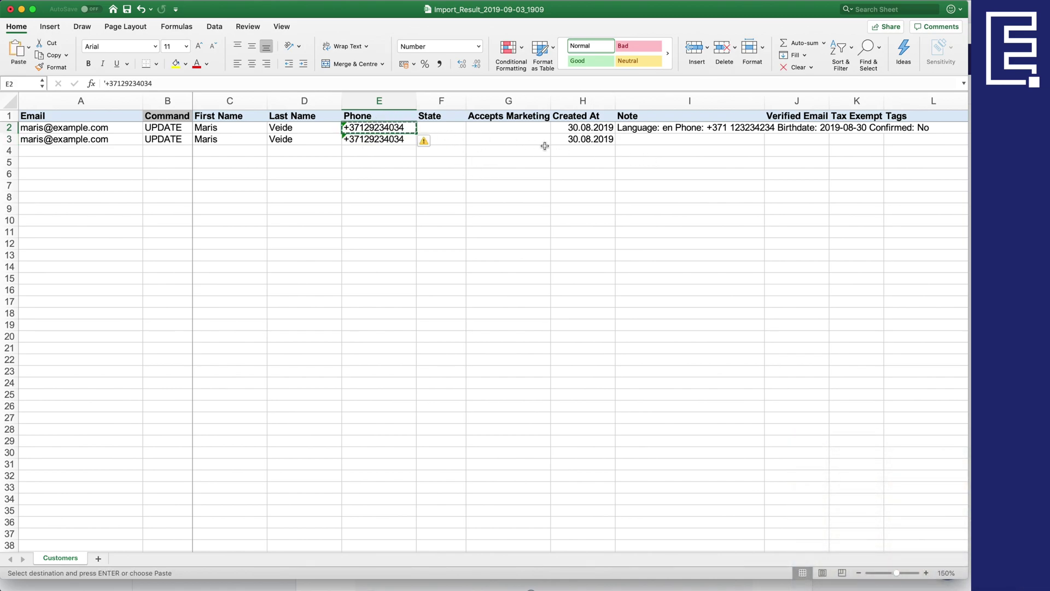
pyautogui.hscroll(5, 586, 149)
pyautogui.hscroll(3, 587, 150)
pyautogui.hscroll(3, 586, 149)
pyautogui.moveTo(459, 128); pyautogui.dragTo(463, 139)
pyautogui.press('super+v')
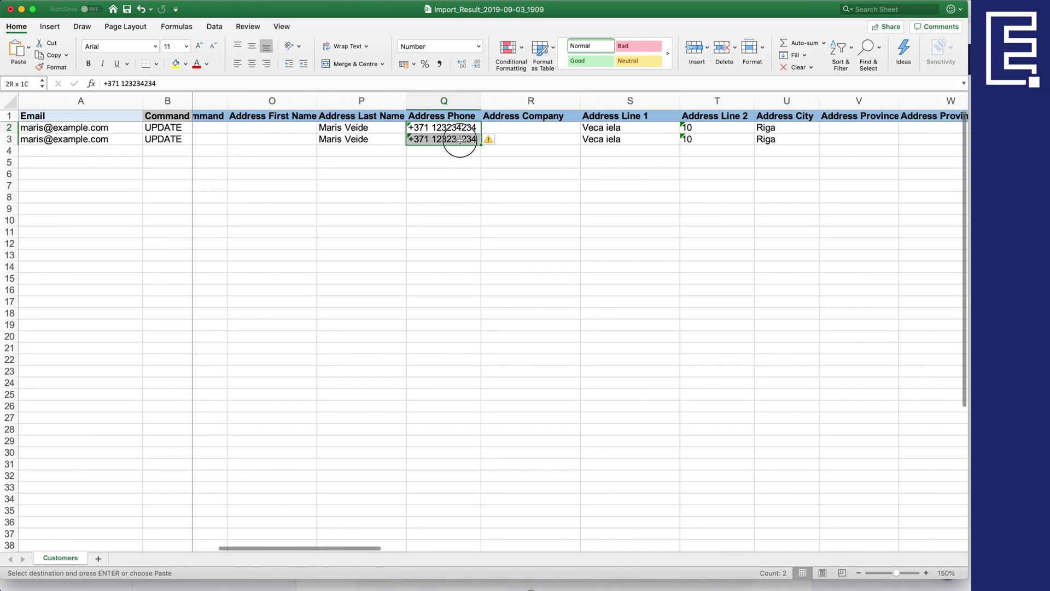
pyautogui.click(552, 147)
# - Look over the edited columns, then go back to the Excelify home page
pyautogui.hscroll(3, 607, 148)
pyautogui.hscroll(4, 607, 148)
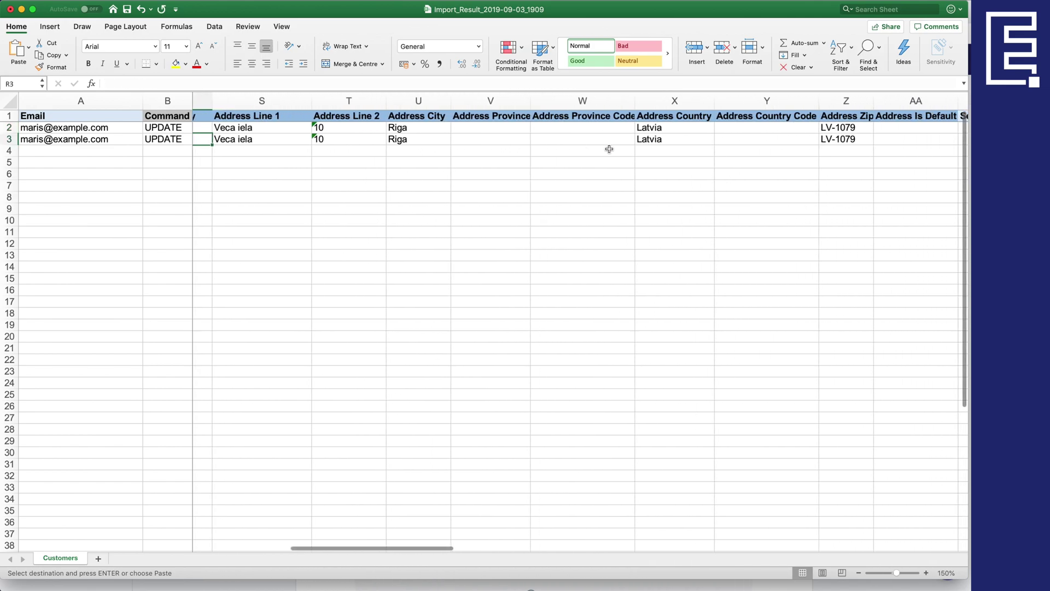
pyautogui.hscroll(3, 607, 148)
pyautogui.hscroll(5, 607, 149)
pyautogui.hscroll(-15, 607, 148)
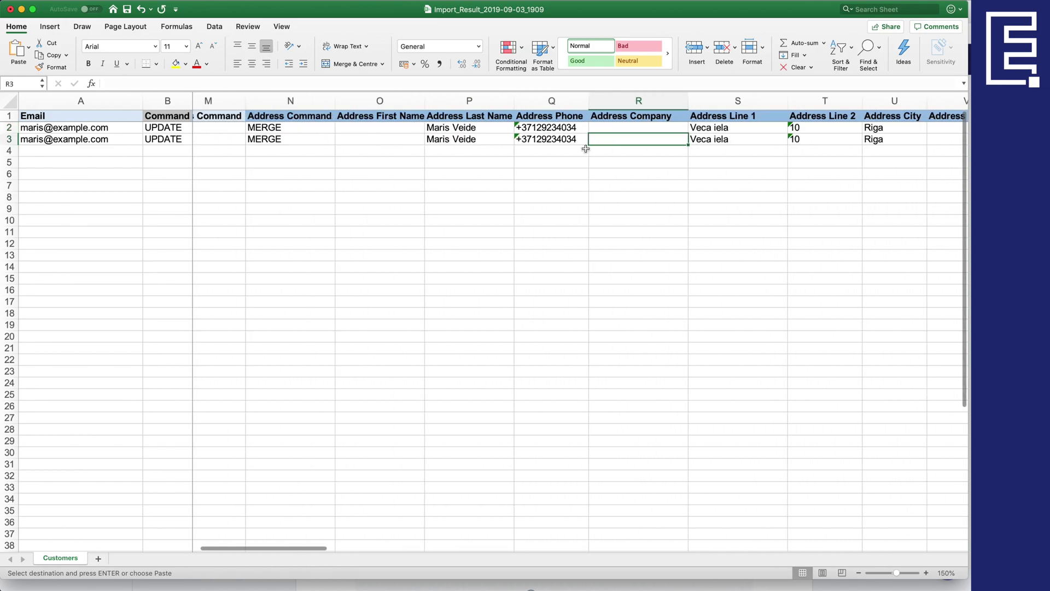
pyautogui.hscroll(-8, 585, 149)
pyautogui.hscroll(-3, 578, 151)
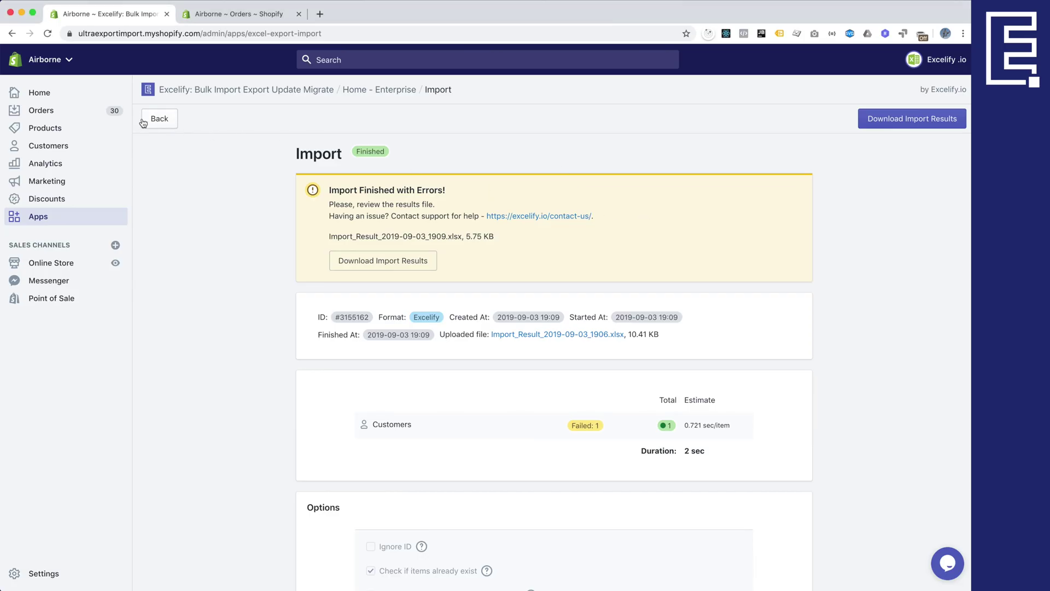
pyautogui.click(143, 120)
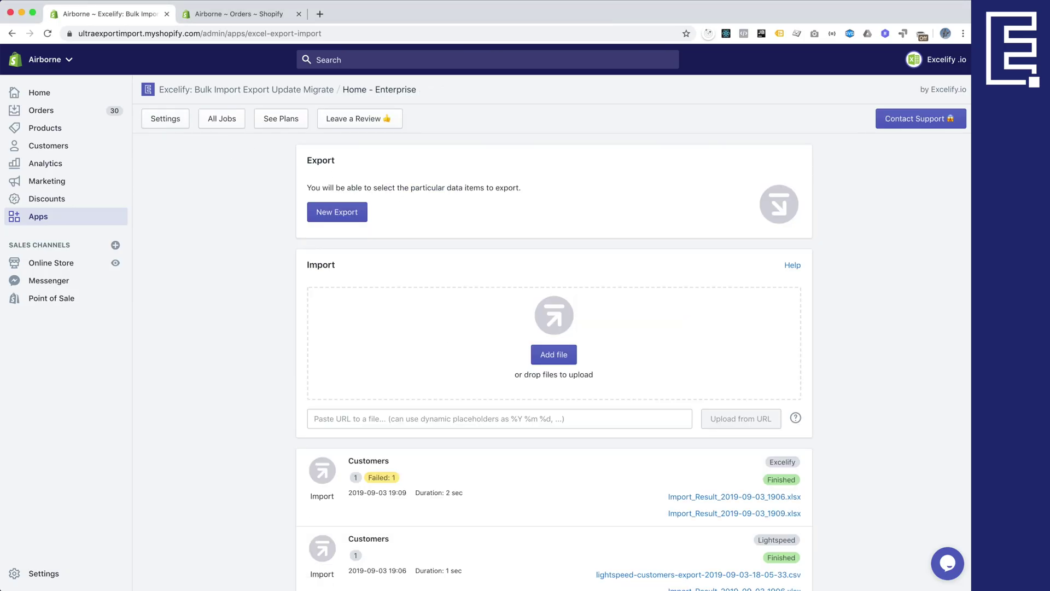
# - Import Import_Result_2019-09-03_1909.xlsx into Excelify and confirm it created one new customer
pyautogui.moveTo(647, 274); pyautogui.dragTo(339, 326)
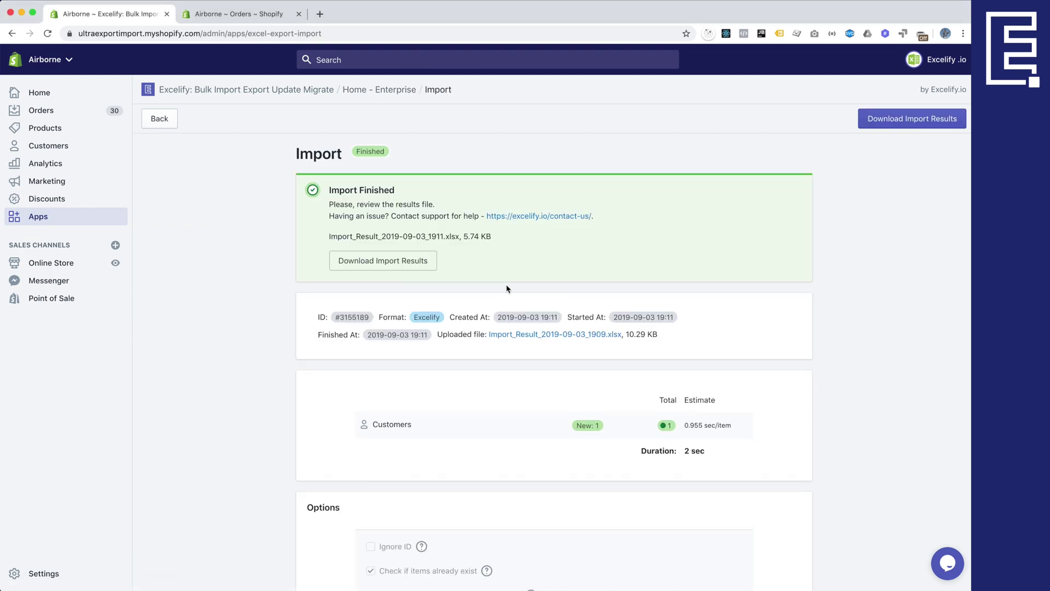
pyautogui.moveTo(581, 426); pyautogui.dragTo(611, 430)
pyautogui.click(238, 17)
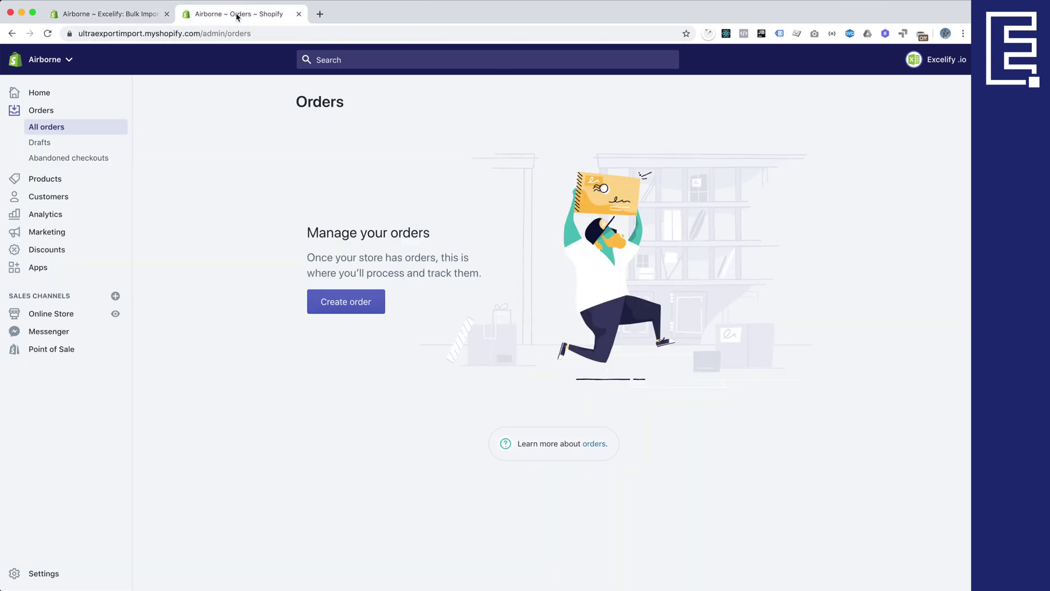
pyautogui.click(58, 195)
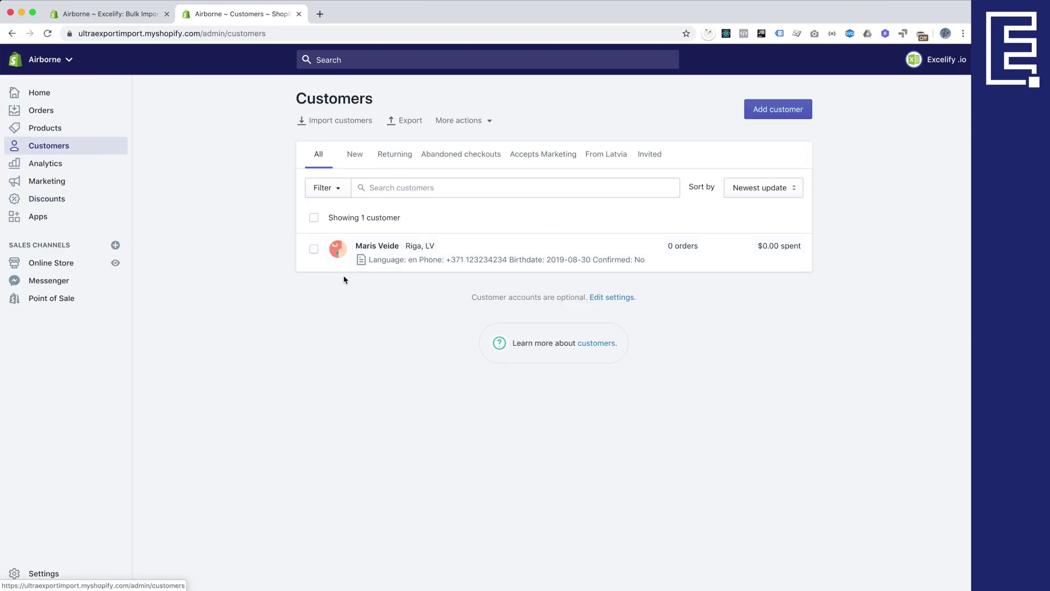
pyautogui.click(379, 252)
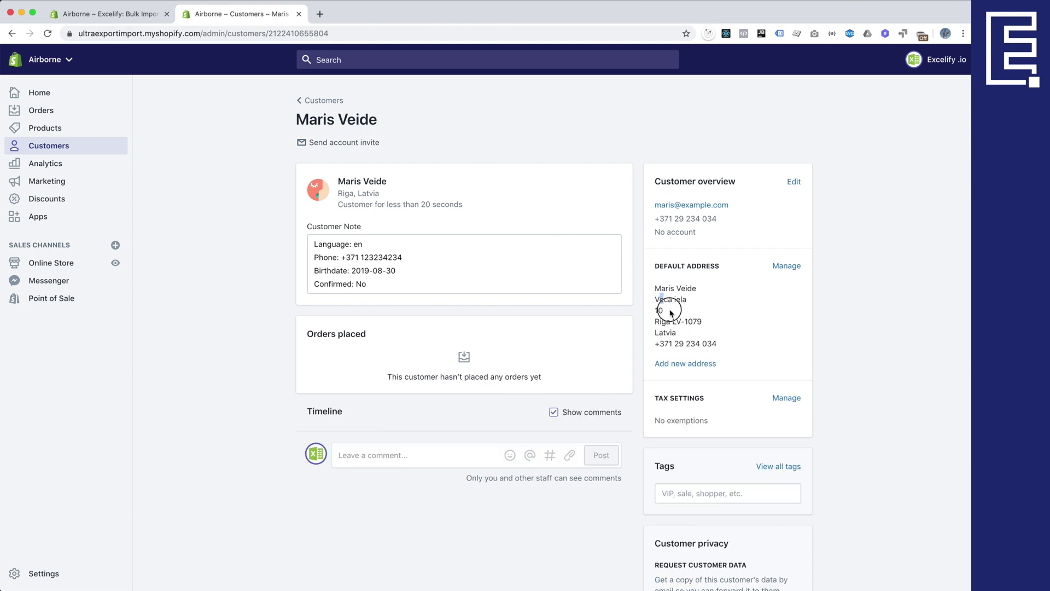
pyautogui.moveTo(671, 312); pyautogui.dragTo(711, 338)
pyautogui.click(707, 342)
pyautogui.moveTo(319, 246); pyautogui.dragTo(367, 284)
pyautogui.click(368, 284)
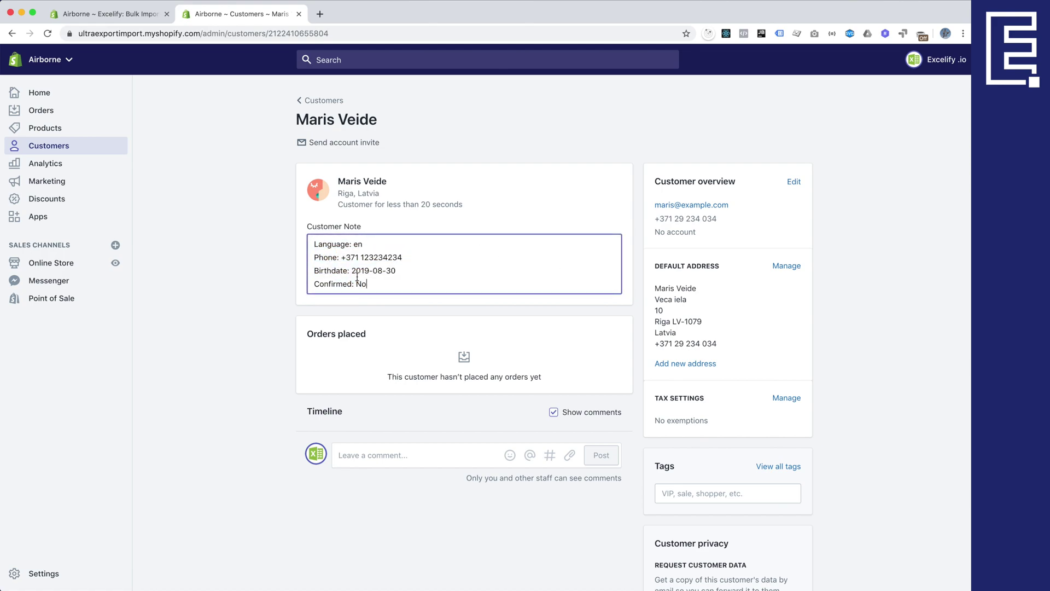
pyautogui.click(684, 266)
pyautogui.scroll(-3, 700, 307)
pyautogui.scroll(-1, 689, 333)
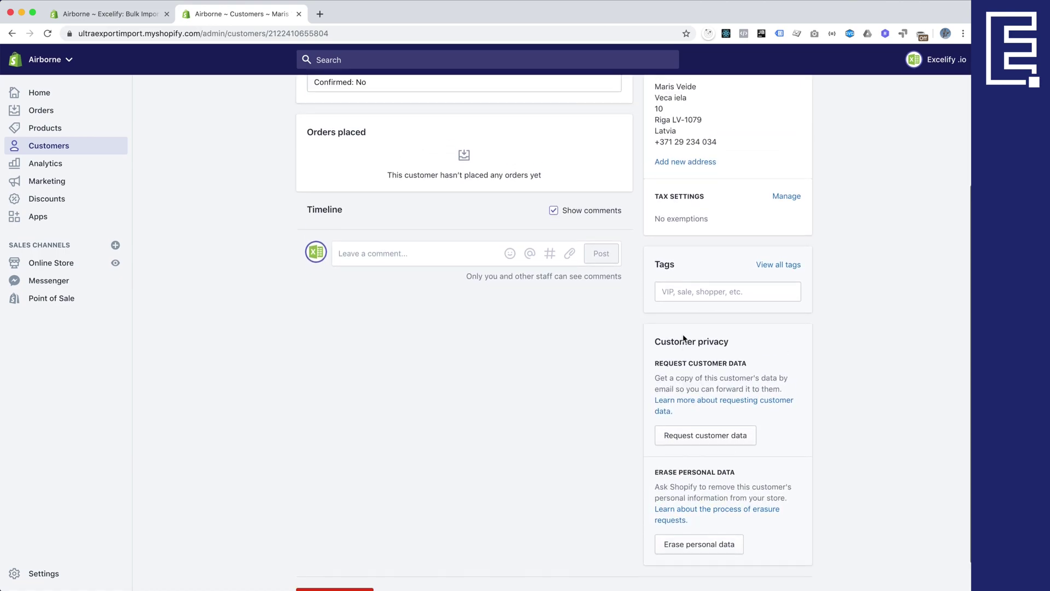
pyautogui.scroll(4, 683, 338)
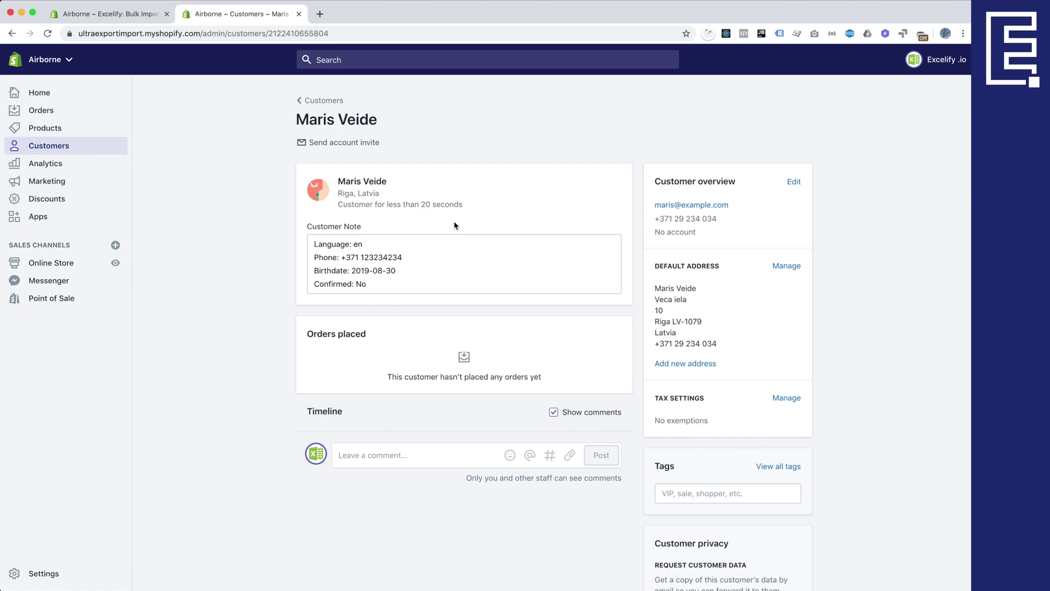
pyautogui.click(321, 103)
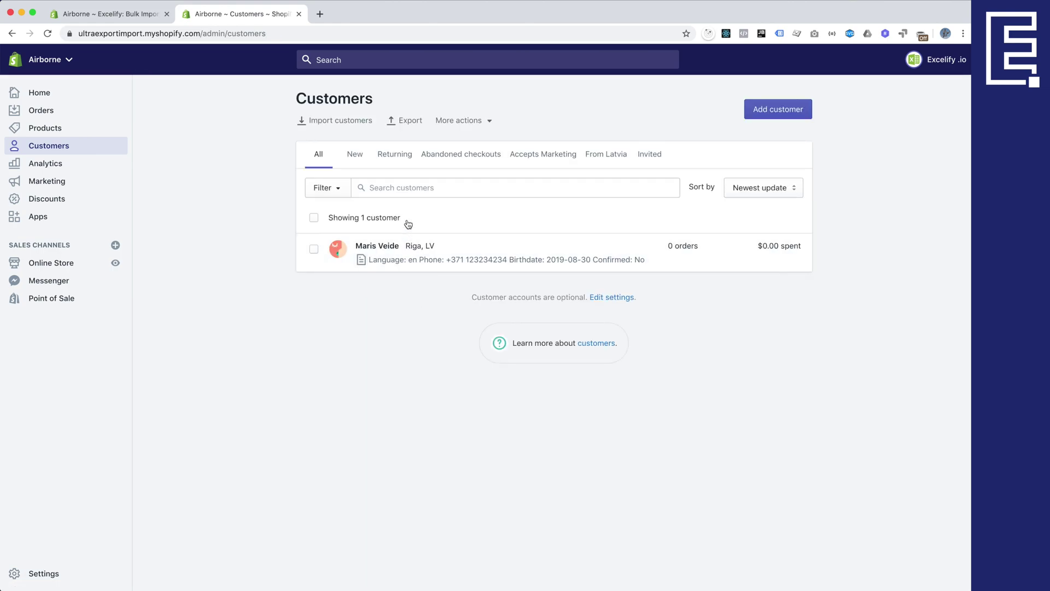
# - Scroll through Excelify's Import Finished page showing one new customer
pyautogui.click(137, 15)
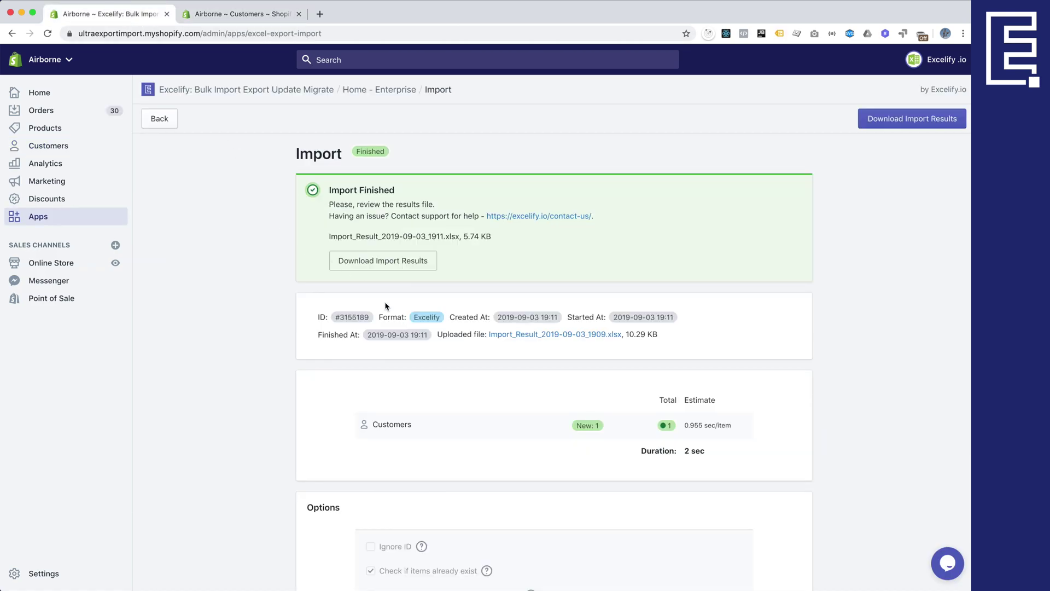
pyautogui.scroll(-2, 444, 332)
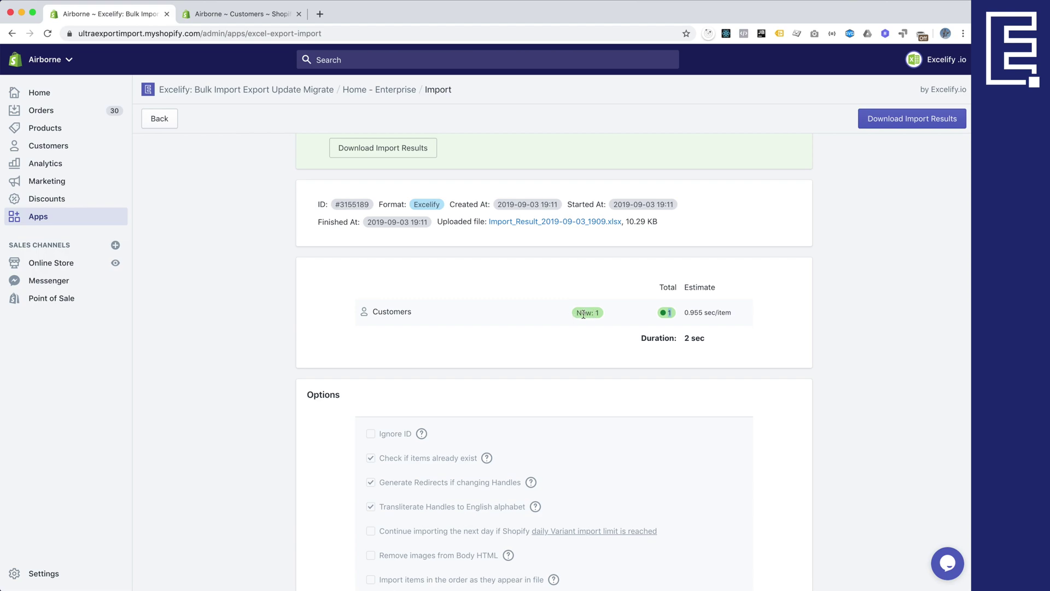
pyautogui.scroll(2, 584, 312)
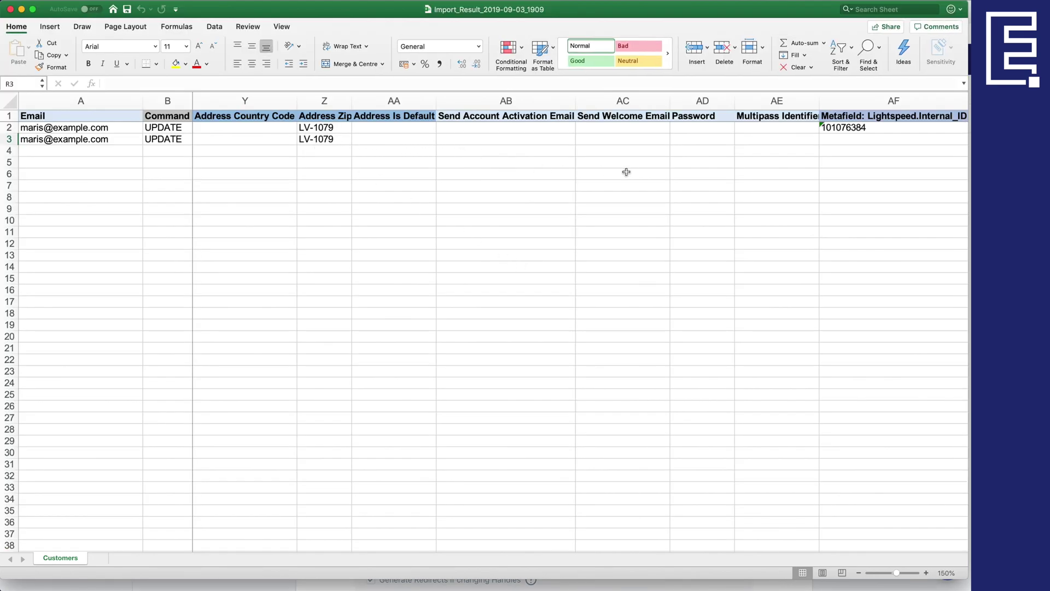
# - Enter OK in Import Result cells AS4 and AS5 below the two Failed entries
pyautogui.hscroll(5, 627, 172)
pyautogui.hscroll(3, 609, 168)
pyautogui.hscroll(2, 611, 169)
pyautogui.hscroll(1, 607, 168)
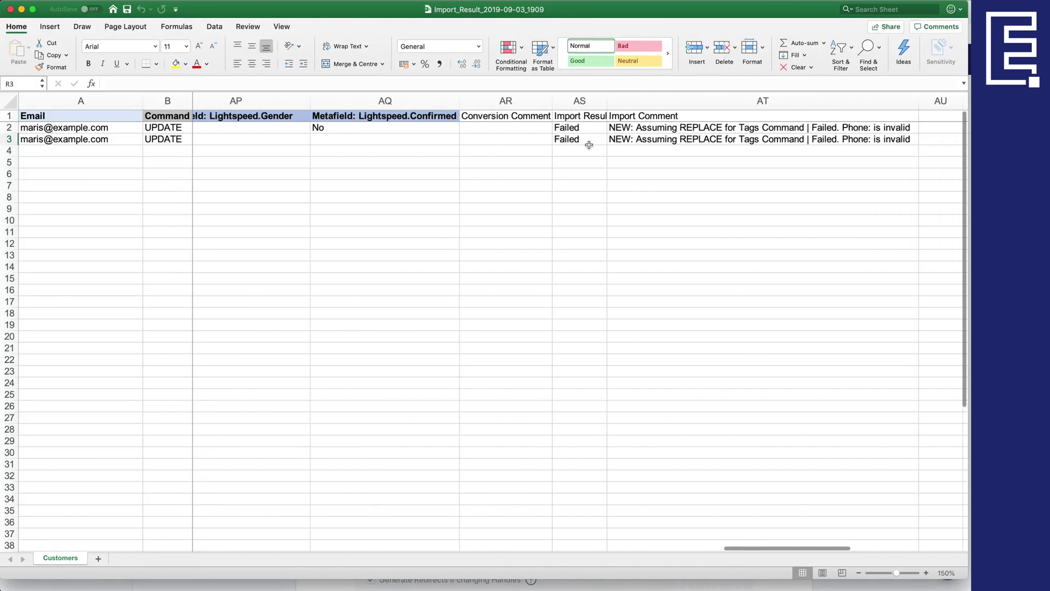
pyautogui.click(583, 131)
pyautogui.click(580, 152)
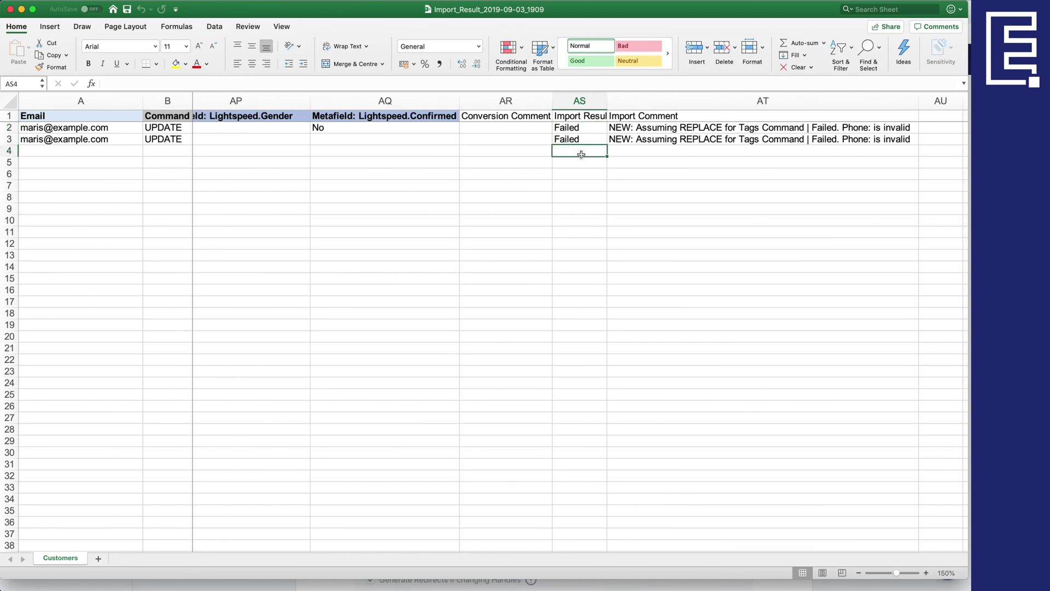
pyautogui.write('OK')
pyautogui.press('Return')
pyautogui.write('OK')
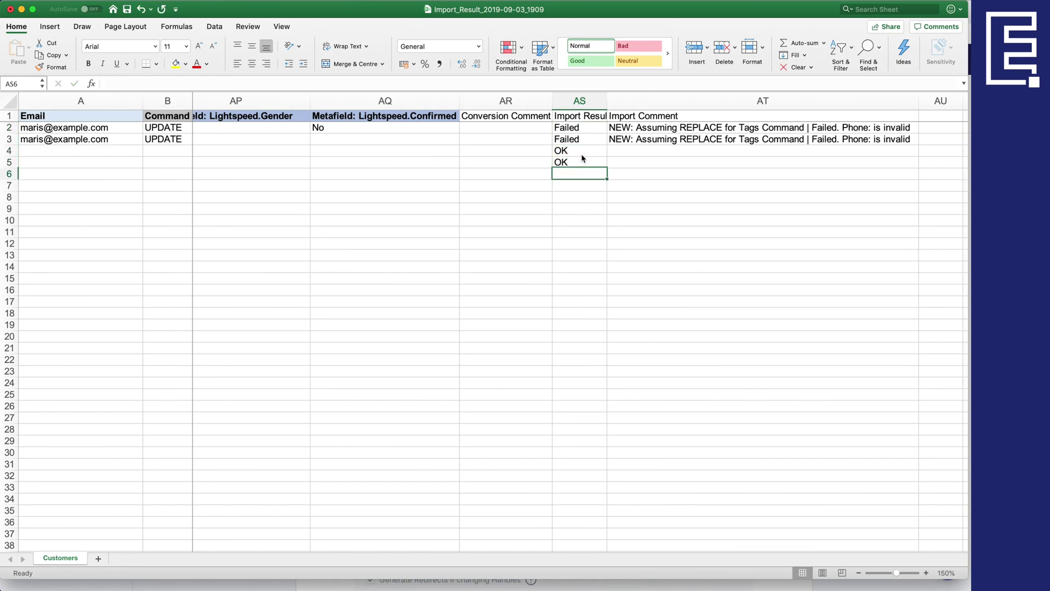
pyautogui.click(582, 155)
# - Turn on header-row filters and widen column AS to fit Import Result
pyautogui.click(208, 27)
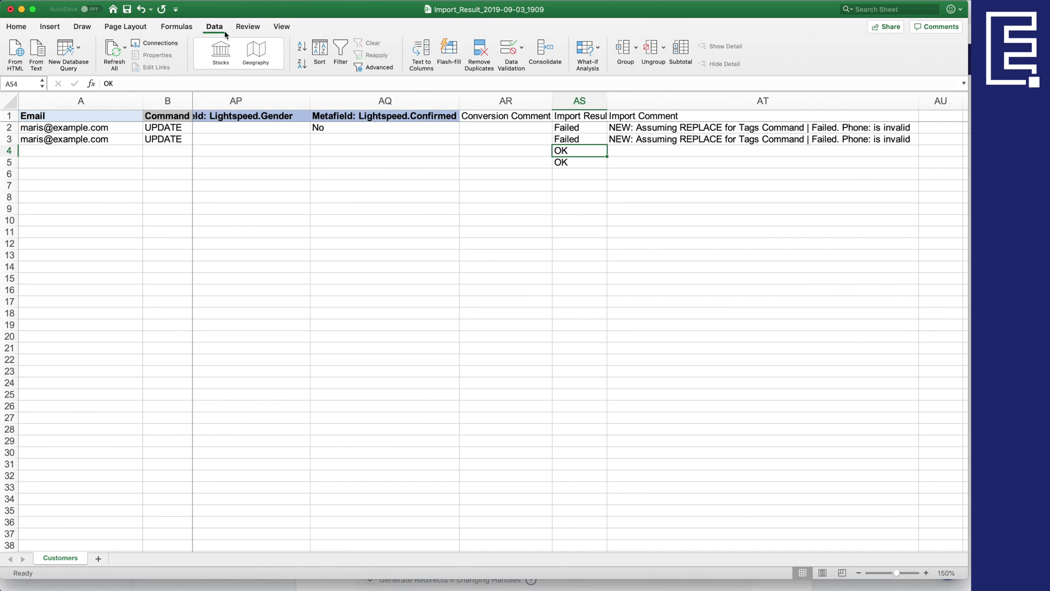
pyautogui.click(341, 52)
pyautogui.click(597, 208)
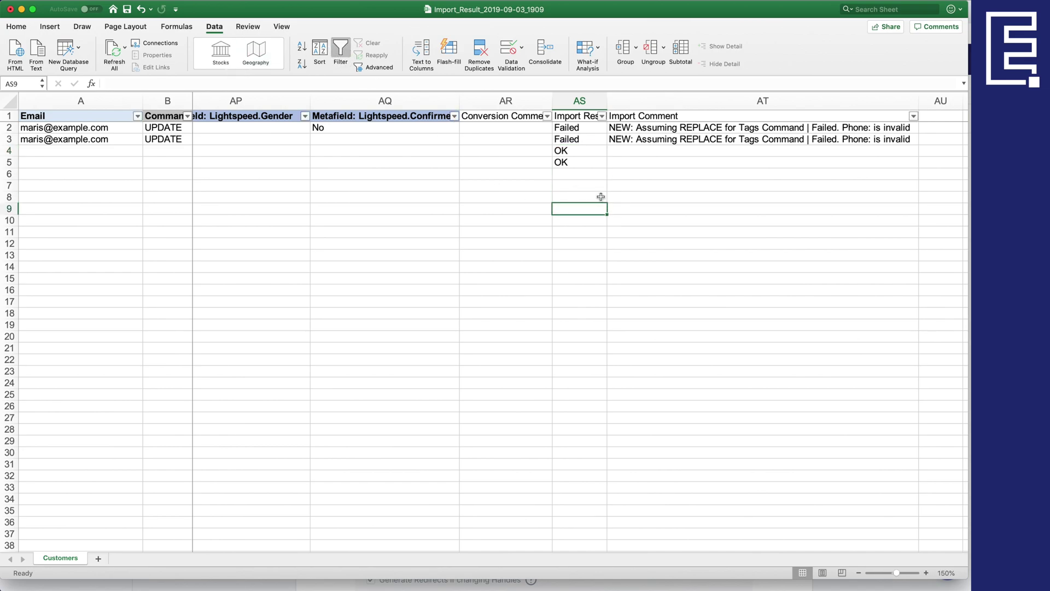
pyautogui.moveTo(605, 101); pyautogui.dragTo(624, 101)
pyautogui.click(602, 139)
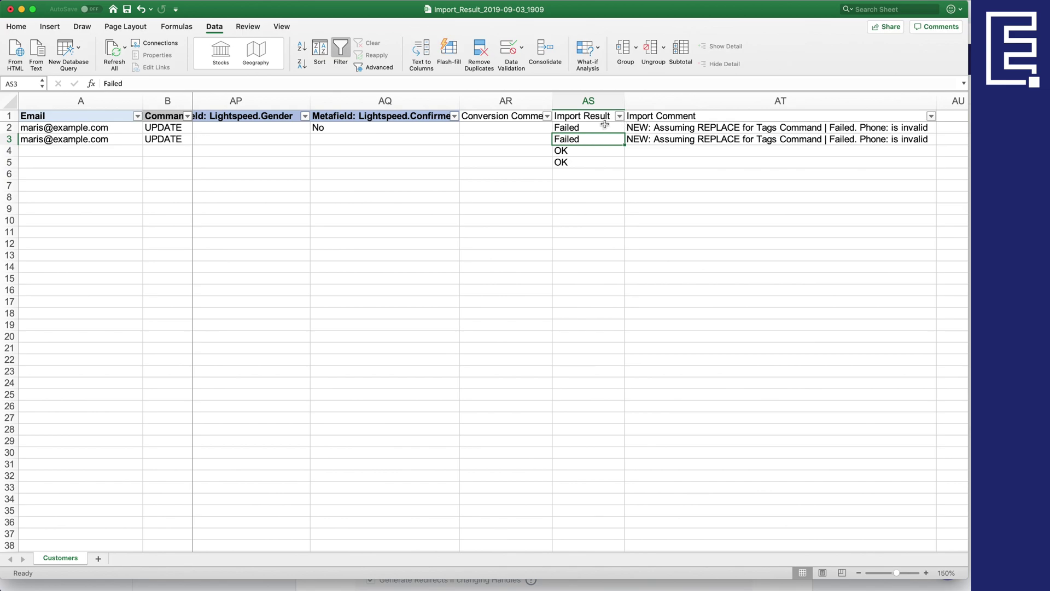
# - Filter Import Result to OK, delete rows 4–5, then clear the filter
pyautogui.click(620, 117)
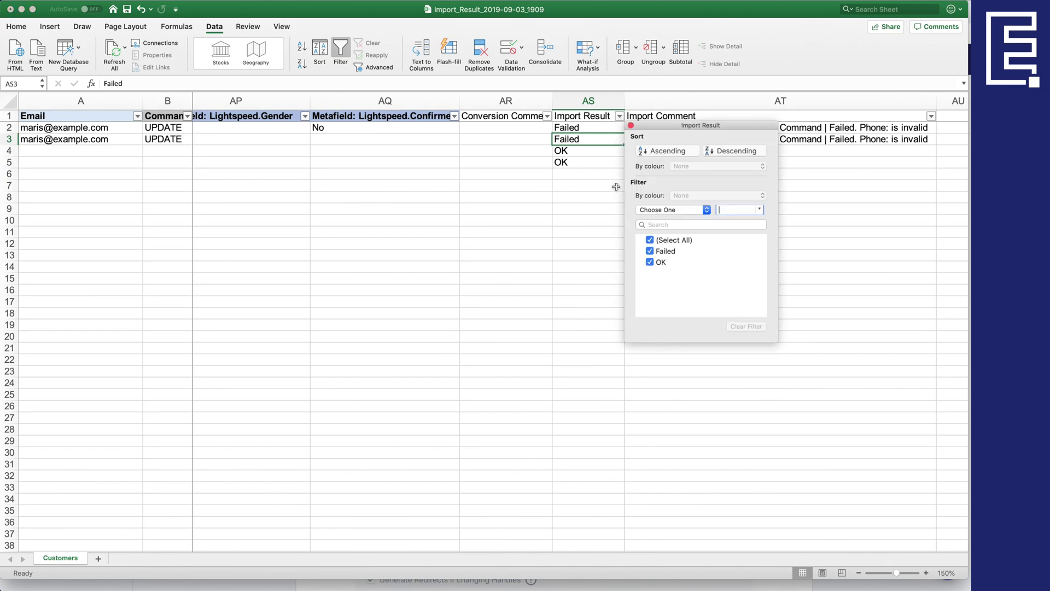
pyautogui.click(650, 251)
pyautogui.click(579, 139)
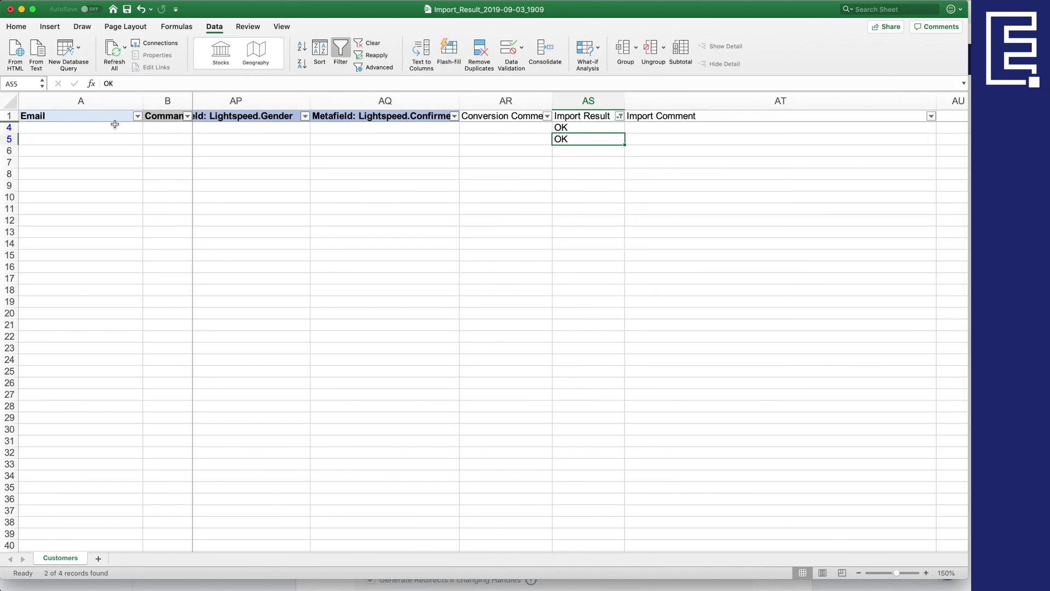
pyautogui.moveTo(10, 127); pyautogui.dragTo(9, 139)
pyautogui.rightClick(9, 134)
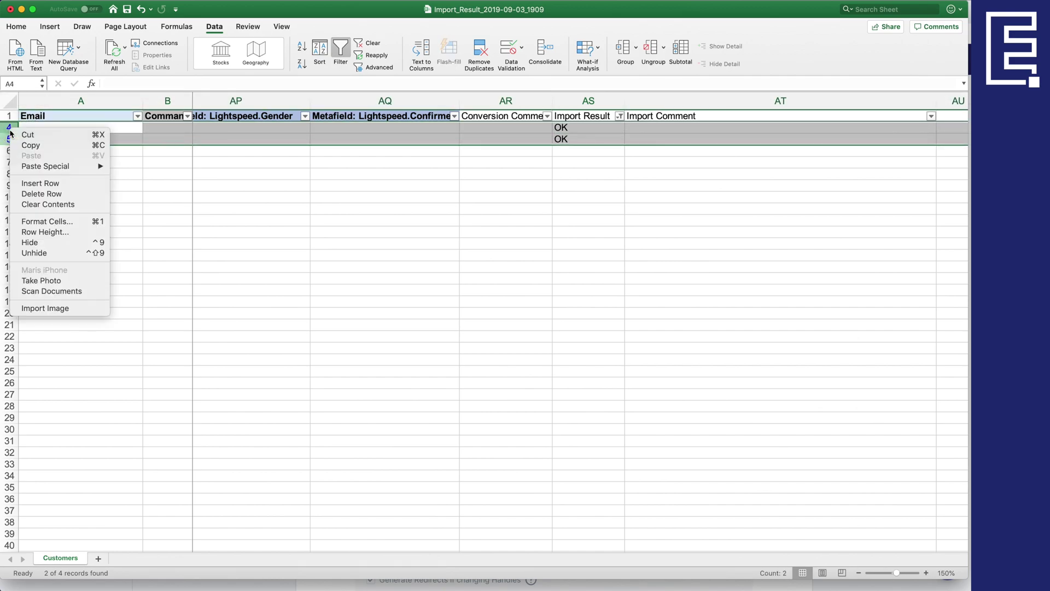
pyautogui.click(57, 195)
pyautogui.click(586, 162)
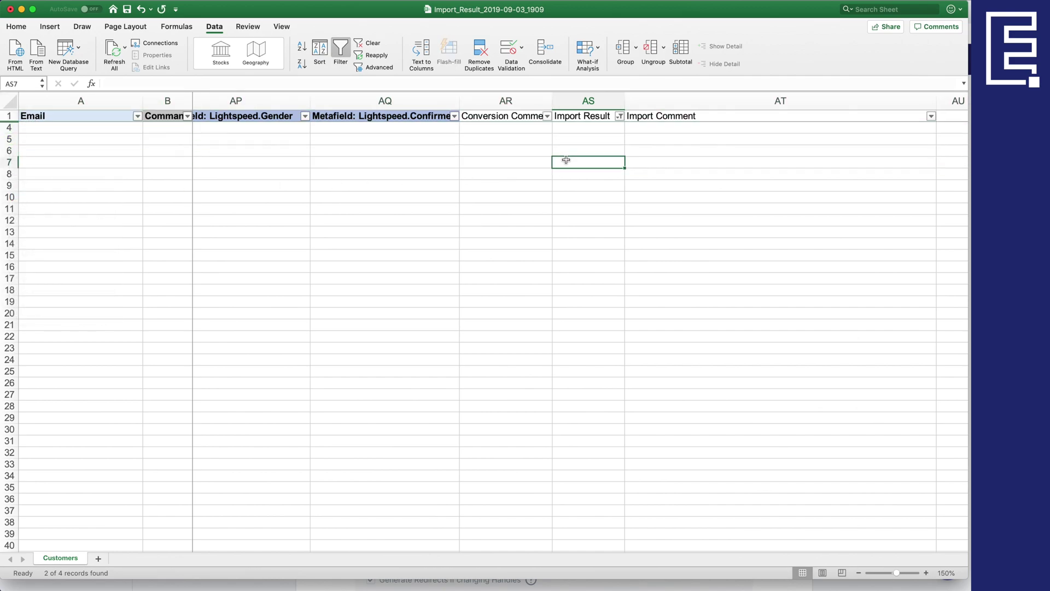
pyautogui.click(620, 117)
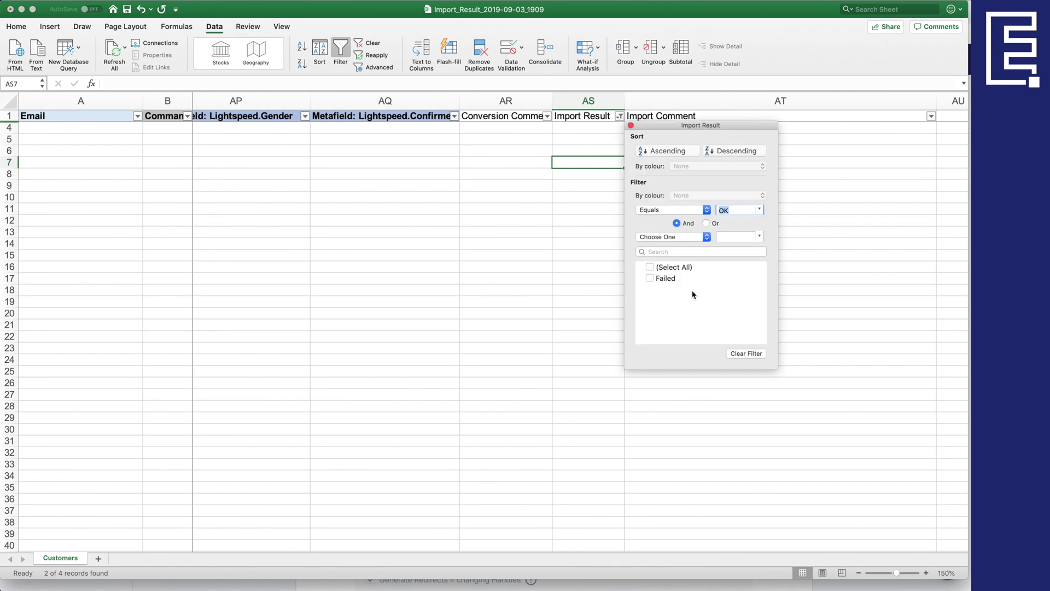
pyautogui.click(747, 354)
# - Scroll back to column A and save the trimmed results workbook with Cmd+S
pyautogui.click(576, 151)
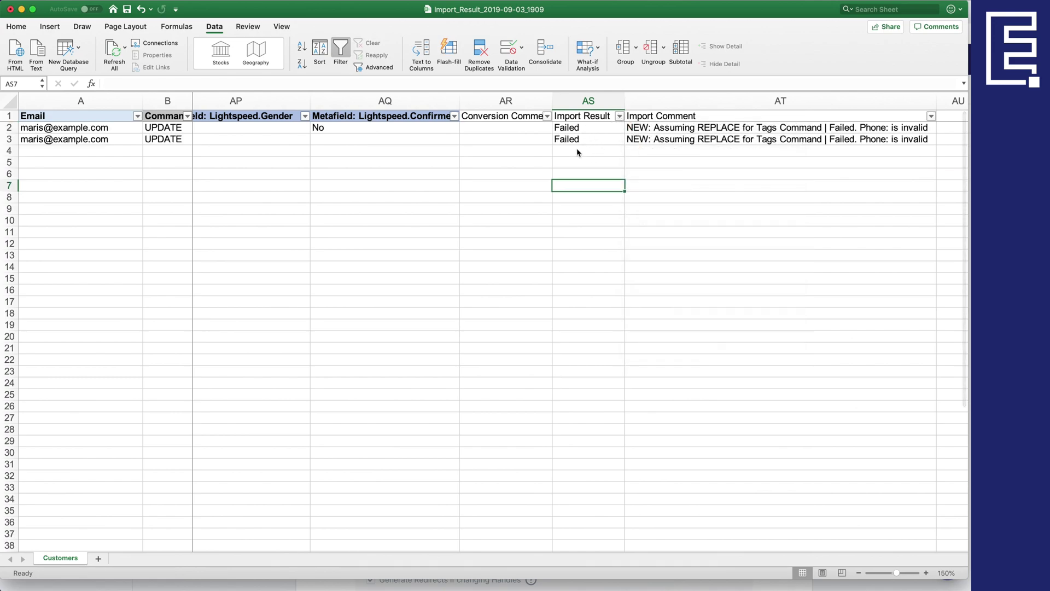
pyautogui.hscroll(-1, 571, 131)
pyautogui.hscroll(-3, 527, 132)
pyautogui.hscroll(-5, 527, 134)
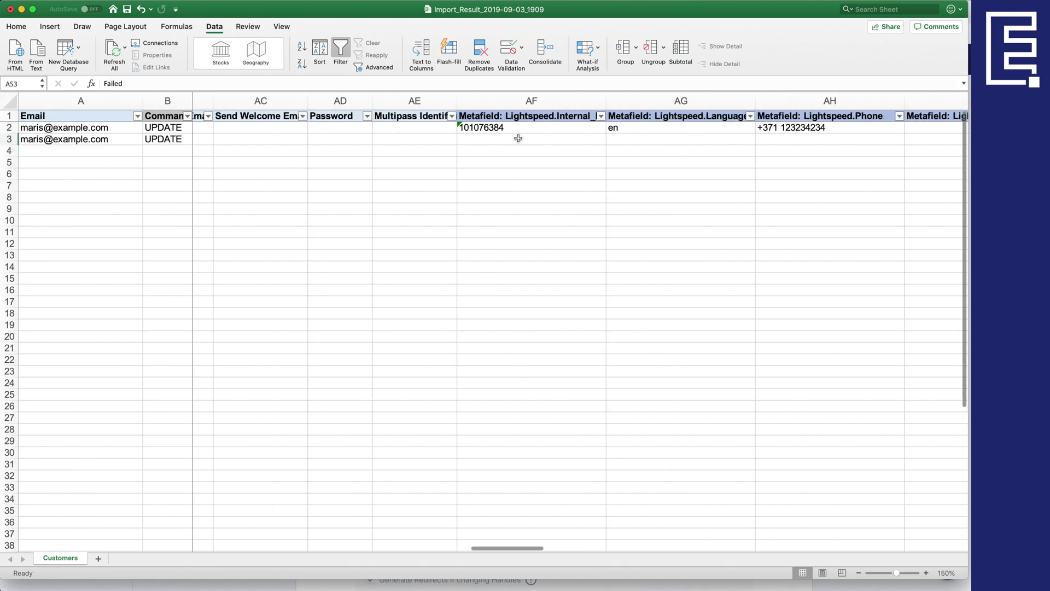
pyautogui.hscroll(-8, 516, 140)
pyautogui.hscroll(-8, 489, 140)
pyautogui.hscroll(-4, 427, 164)
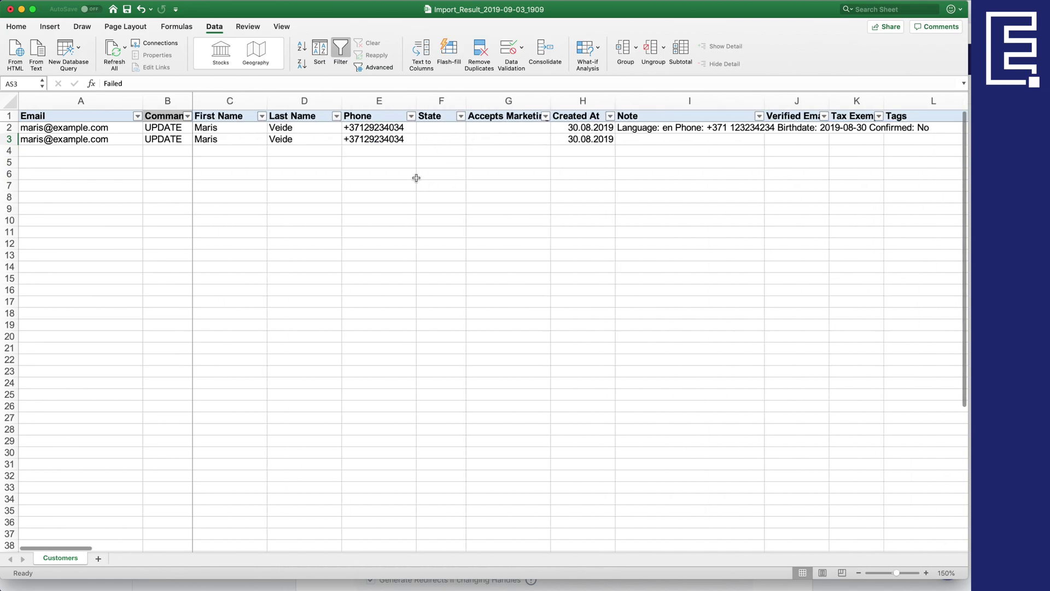
pyautogui.click(419, 146)
pyautogui.press('super+s')
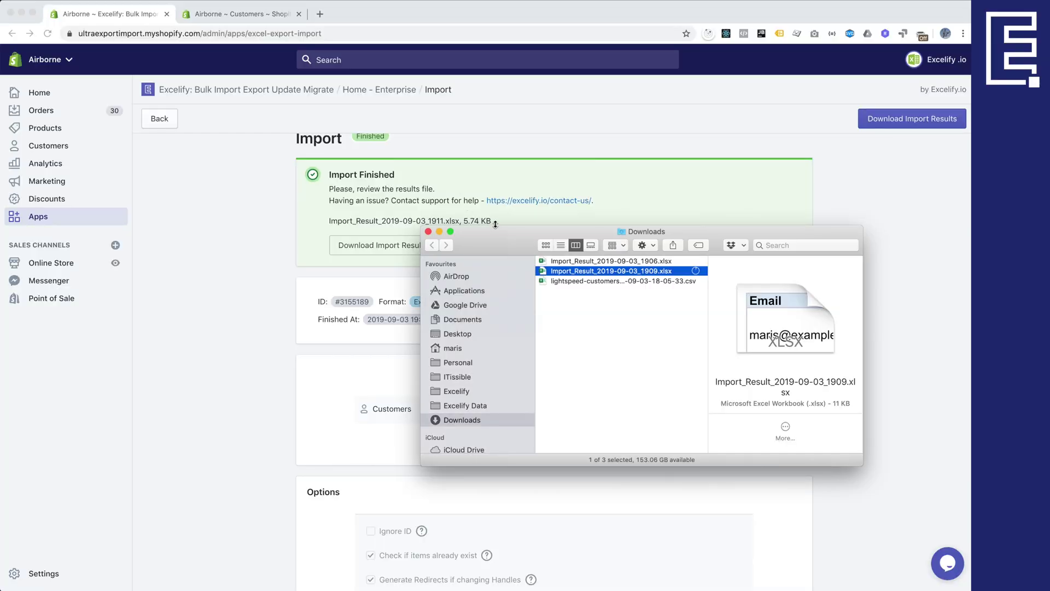
# - Bring the browser forward and go back to the Excelify home page
pyautogui.moveTo(499, 239); pyautogui.dragTo(539, 256)
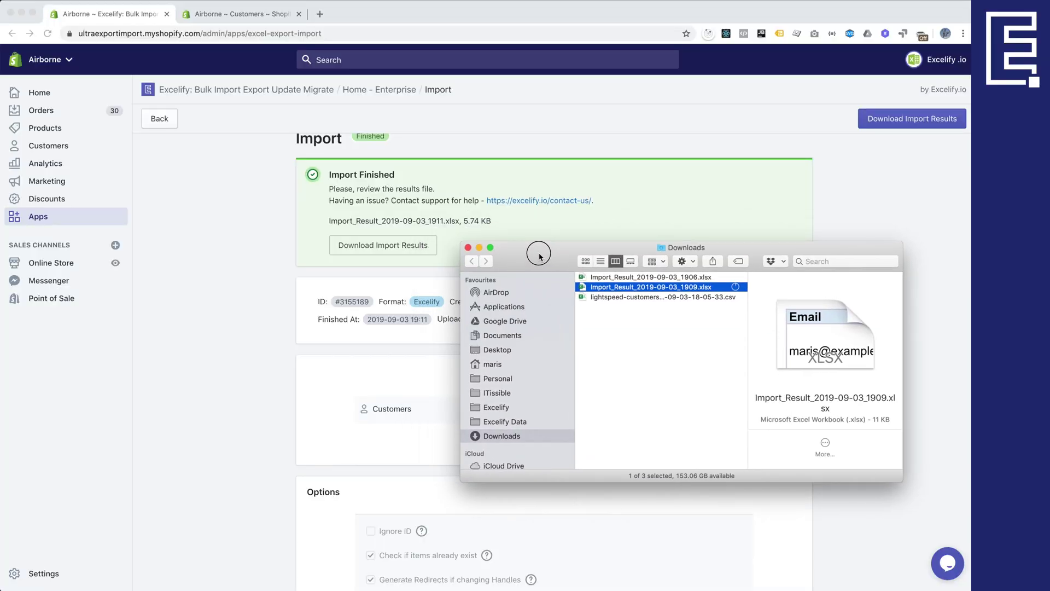
pyautogui.click(520, 221)
pyautogui.click(159, 119)
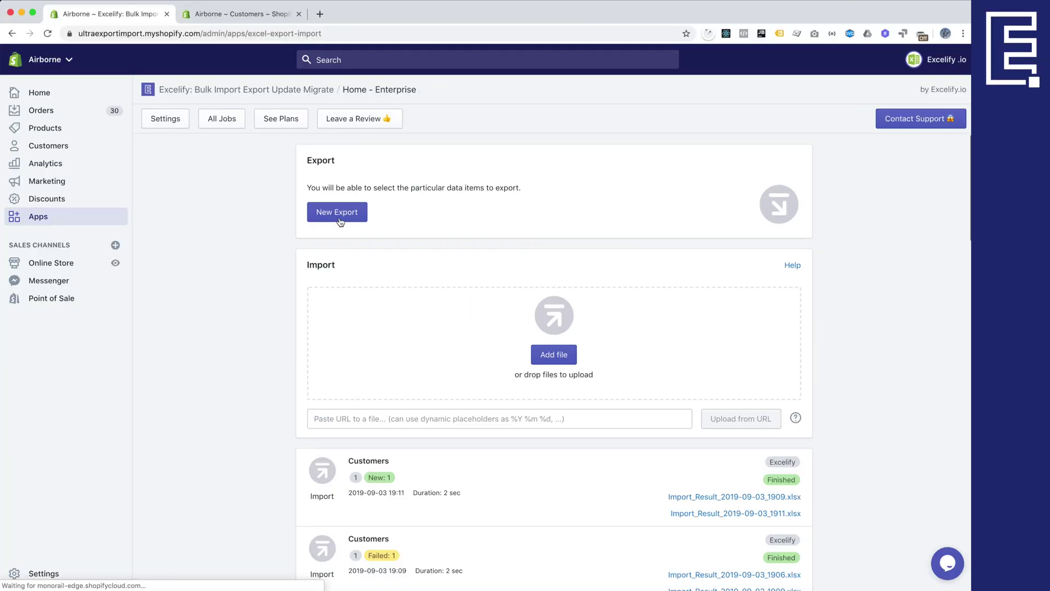